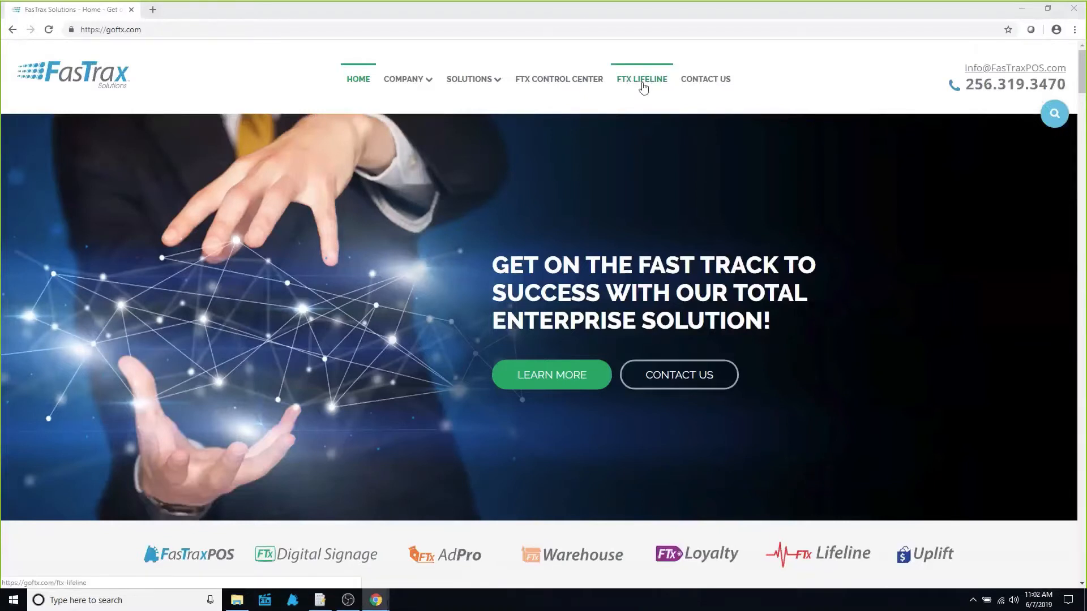
Step: Find the Purchasing in Warehouse session among the weekly training webinars offered through FTX Lifeline
left_click(643, 84)
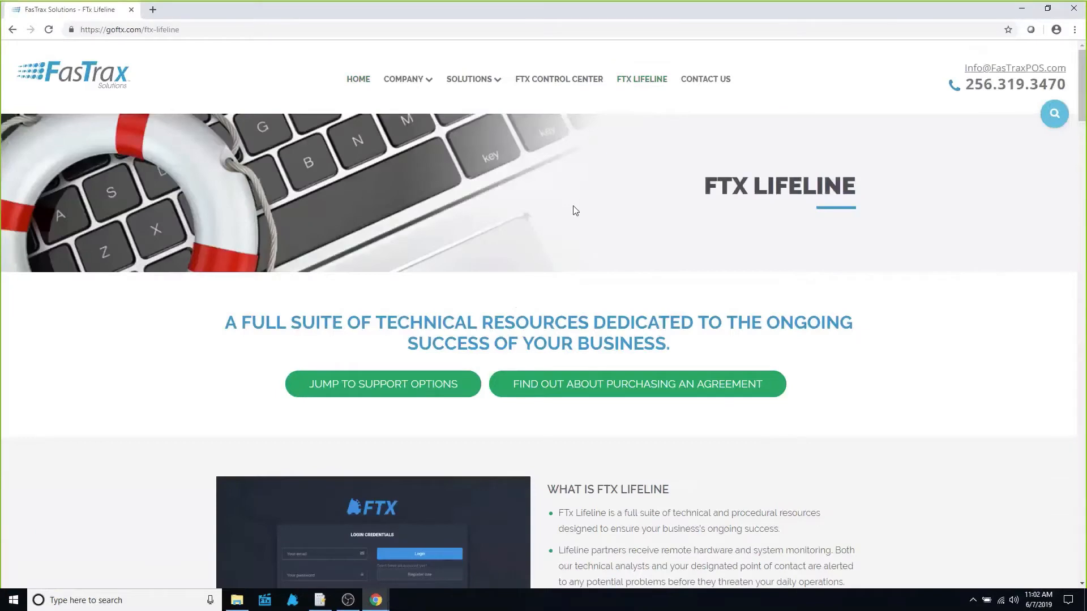
scroll(574, 206, "down", 7)
scroll(576, 205, "down", 18)
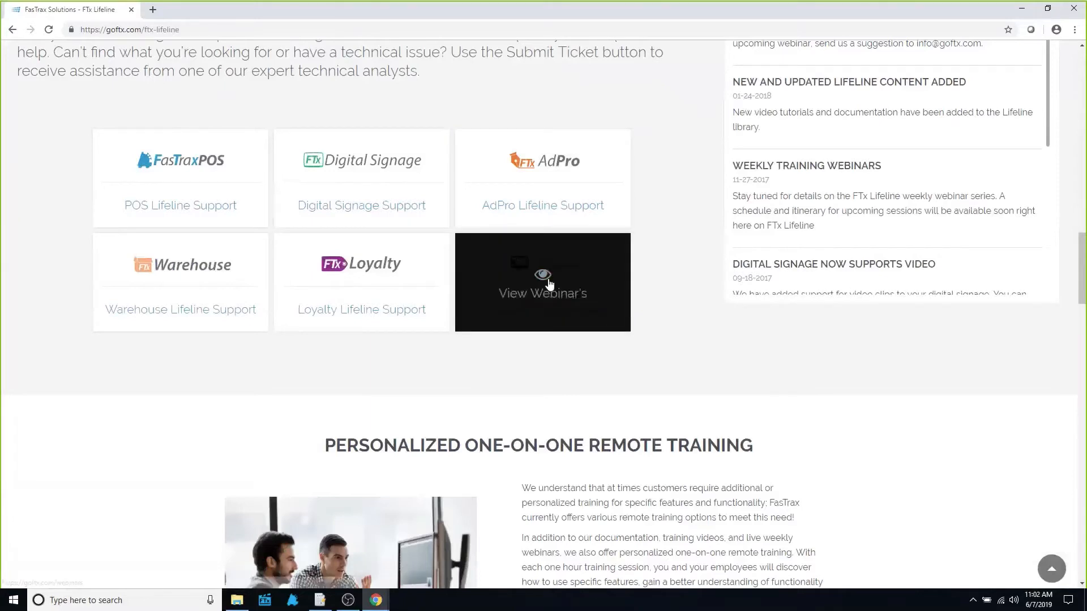
left_click(549, 283)
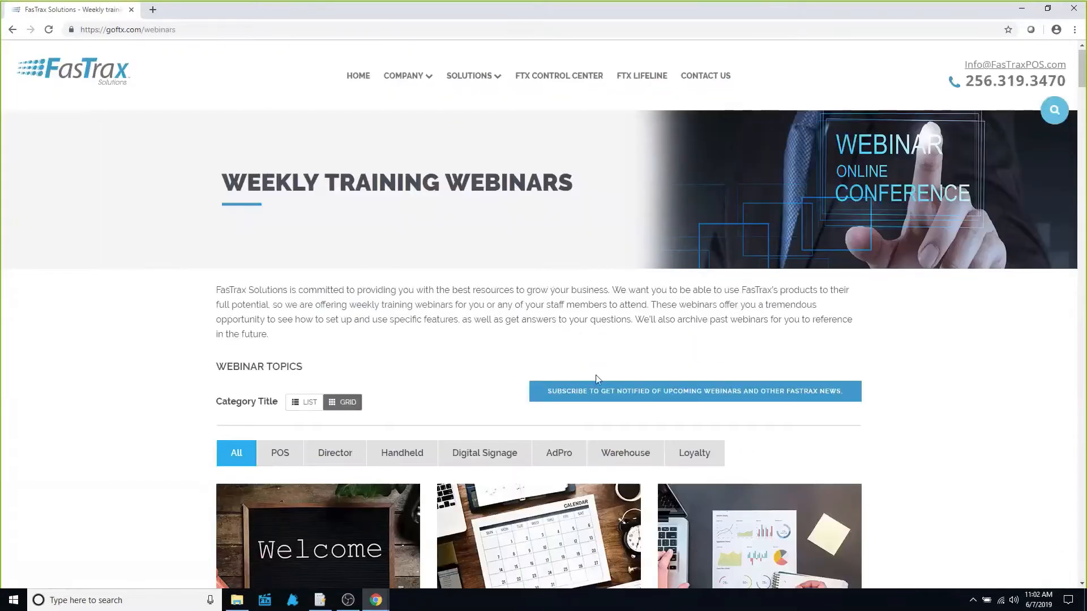
scroll(595, 376, "down", 4)
scroll(600, 380, "down", 4)
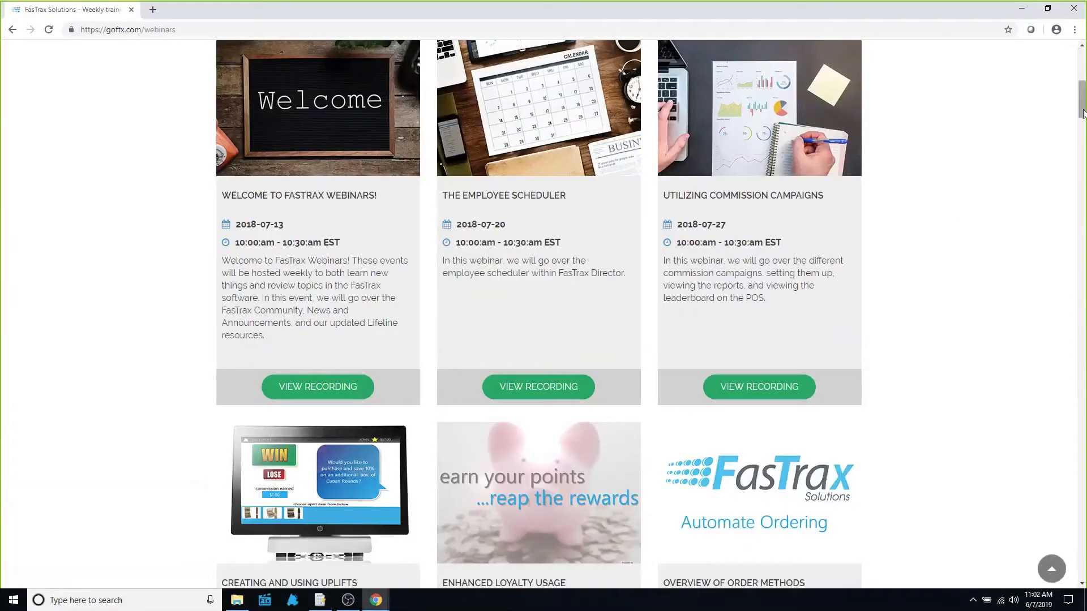
left_click_drag(1083, 113, 1082, 535)
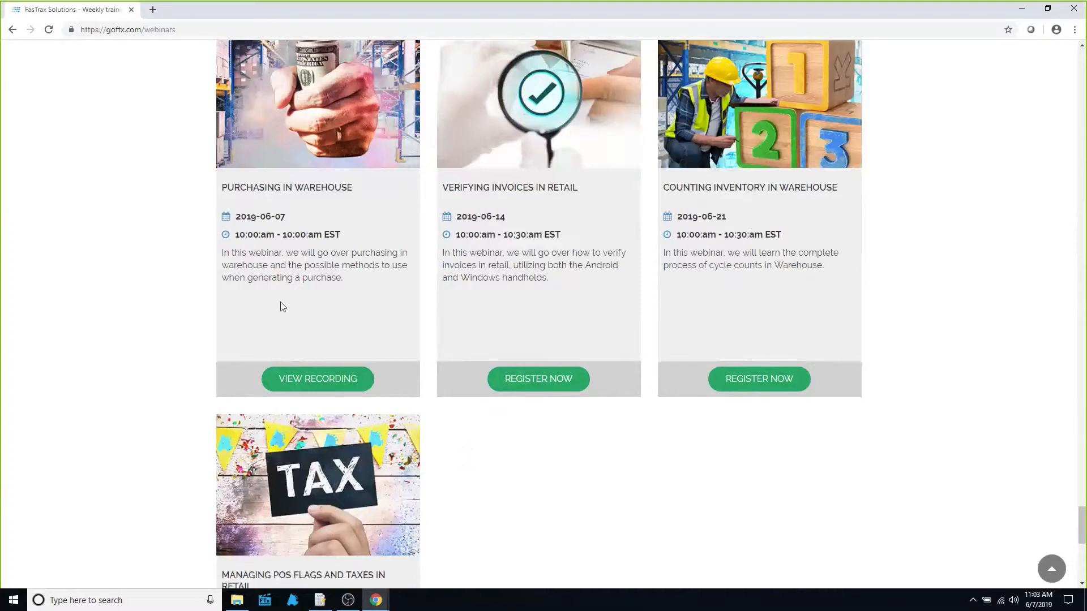
Step: Switch to FasTrax Warehouse and show the open purchases in the inventory area
left_click(320, 600)
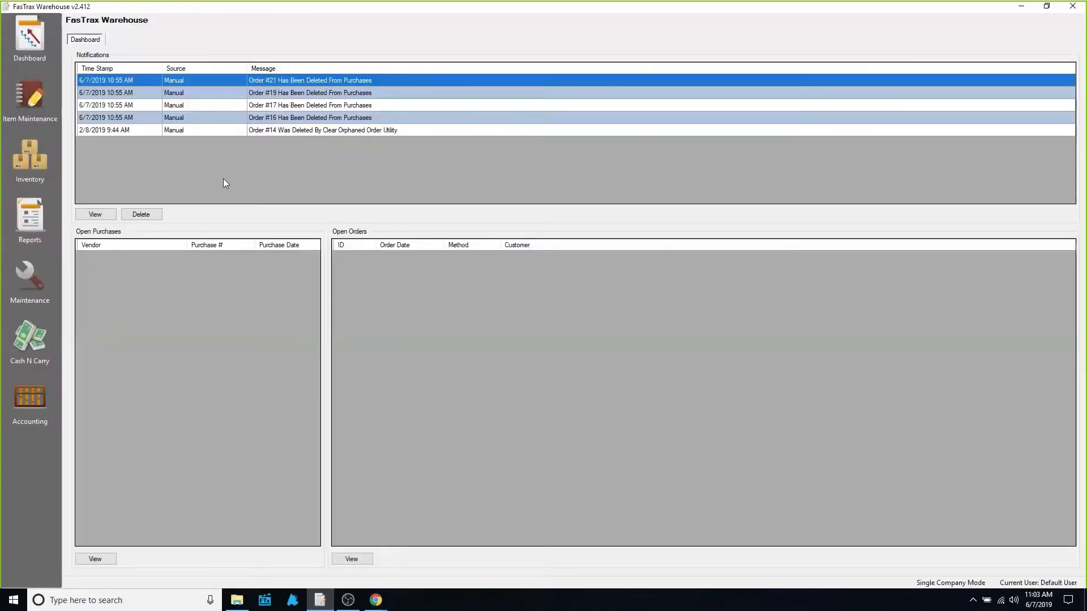
left_click(32, 161)
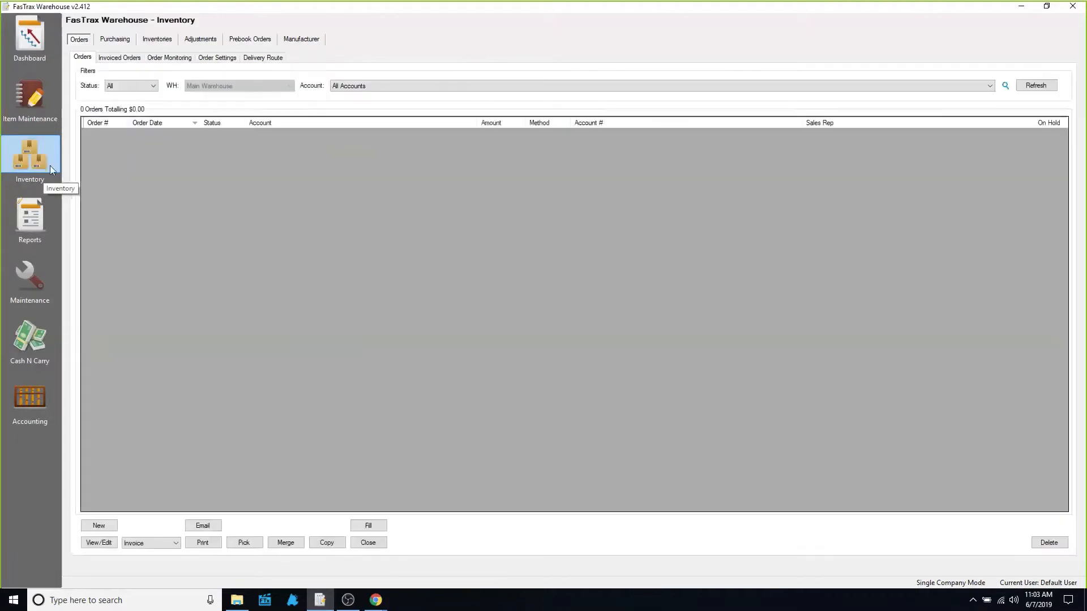
left_click(113, 42)
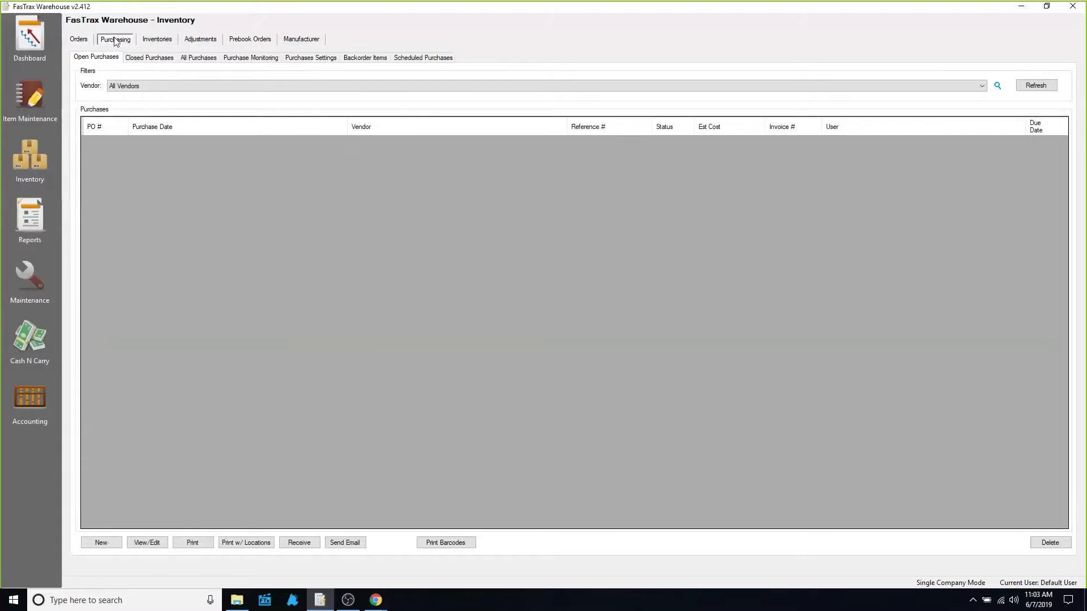
Step: Start a new purchase for Vendor 1 with the reference 1234
left_click(112, 546)
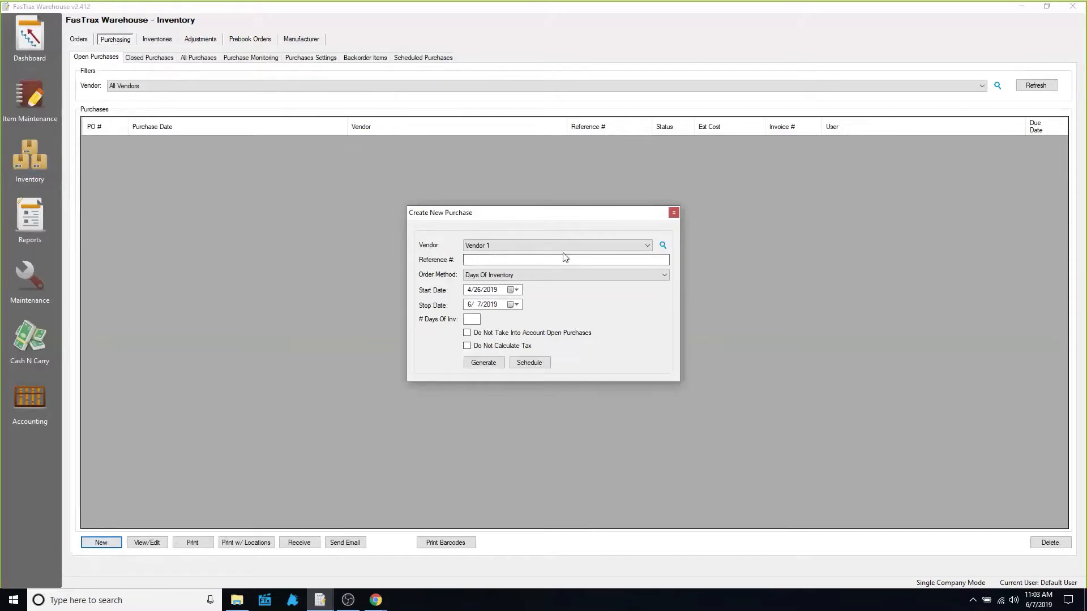
left_click(646, 247)
left_click(647, 247)
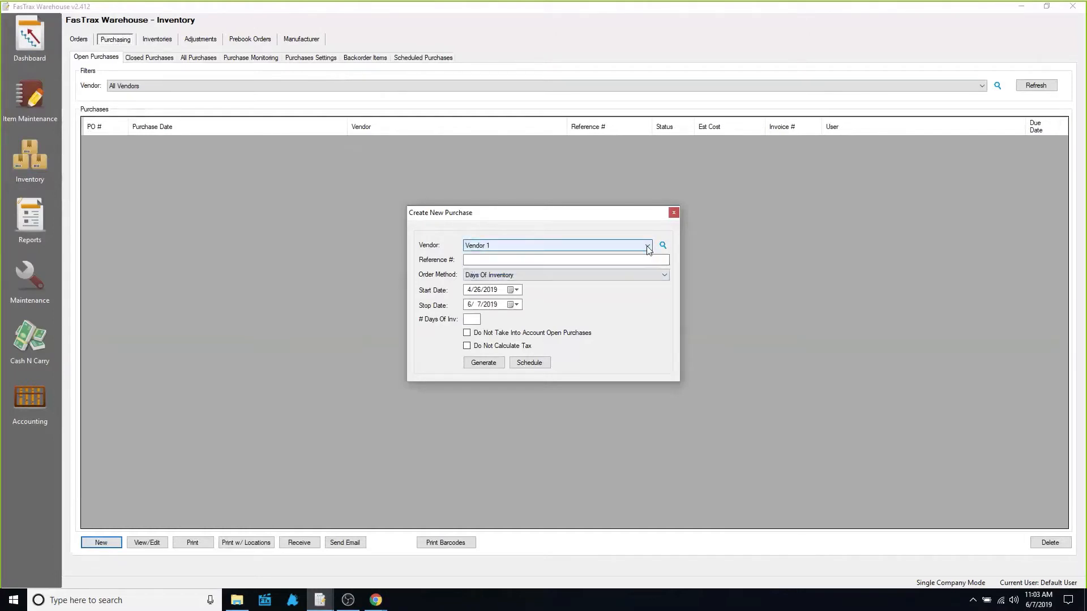
left_click(504, 261)
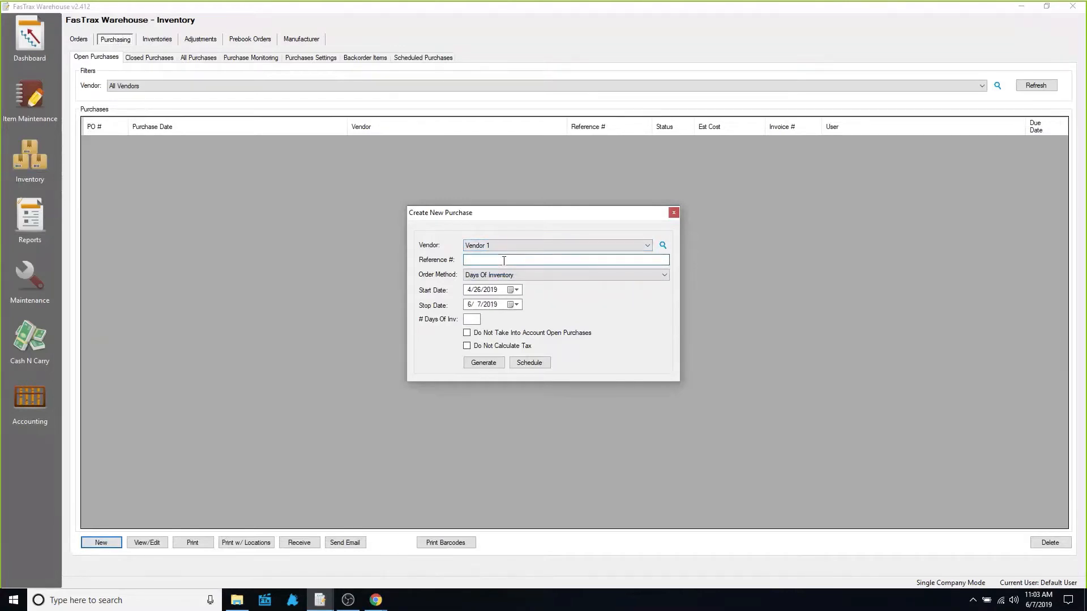
type("1234")
Step: Set the order method to Create Blank Order and generate the purchase
left_click(665, 275)
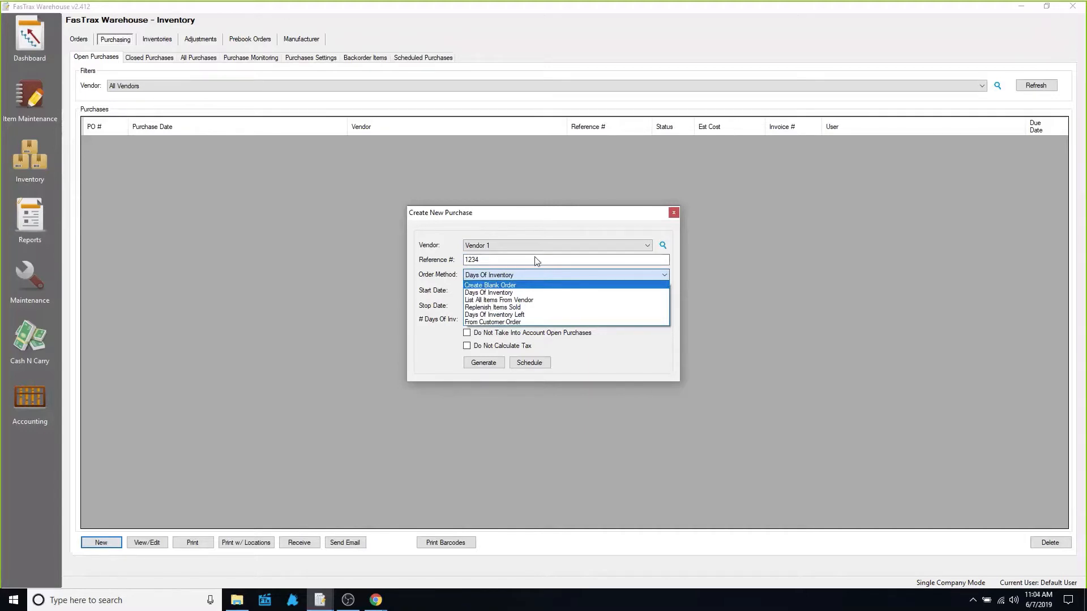
left_click(515, 285)
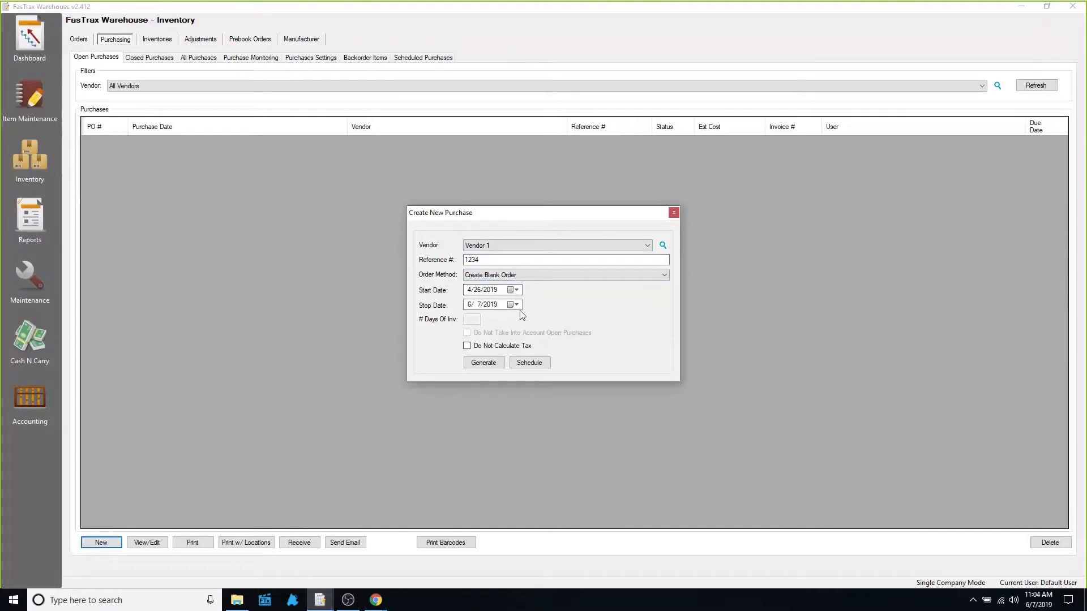
left_click(515, 290)
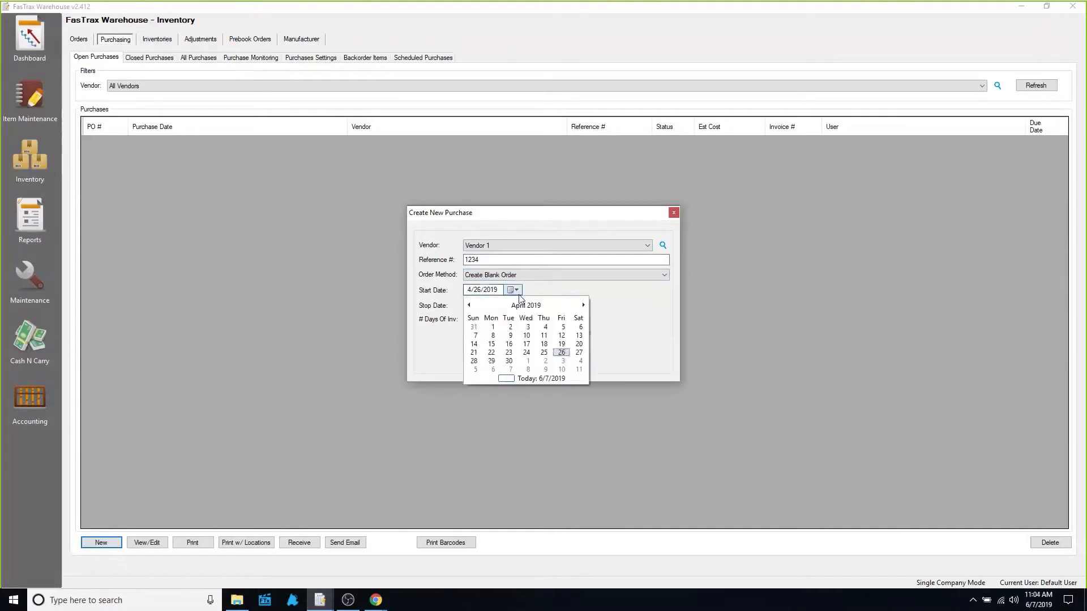
left_click(598, 317)
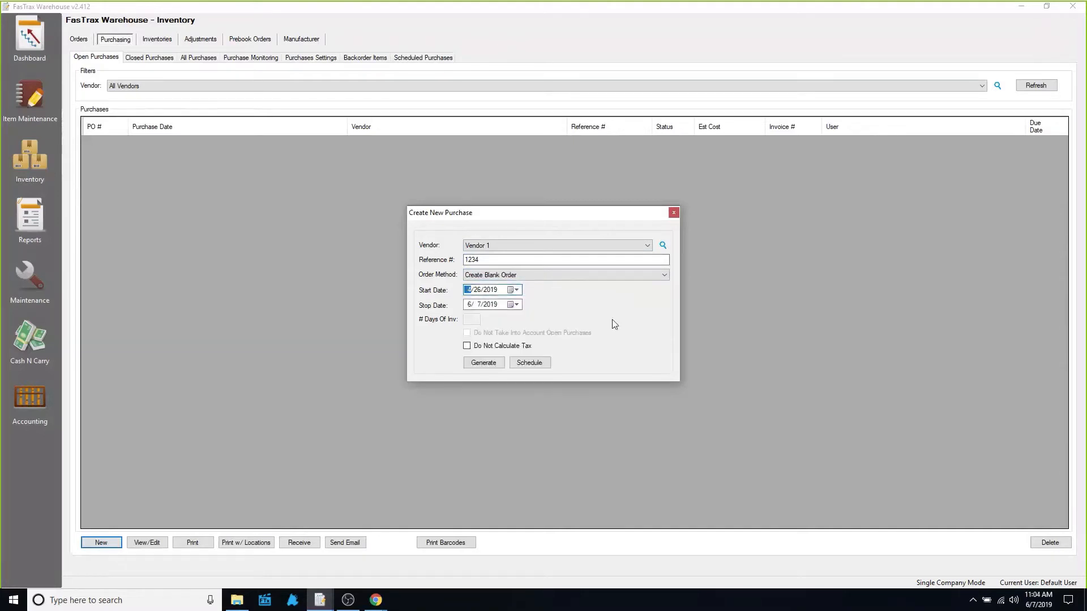
left_click(490, 366)
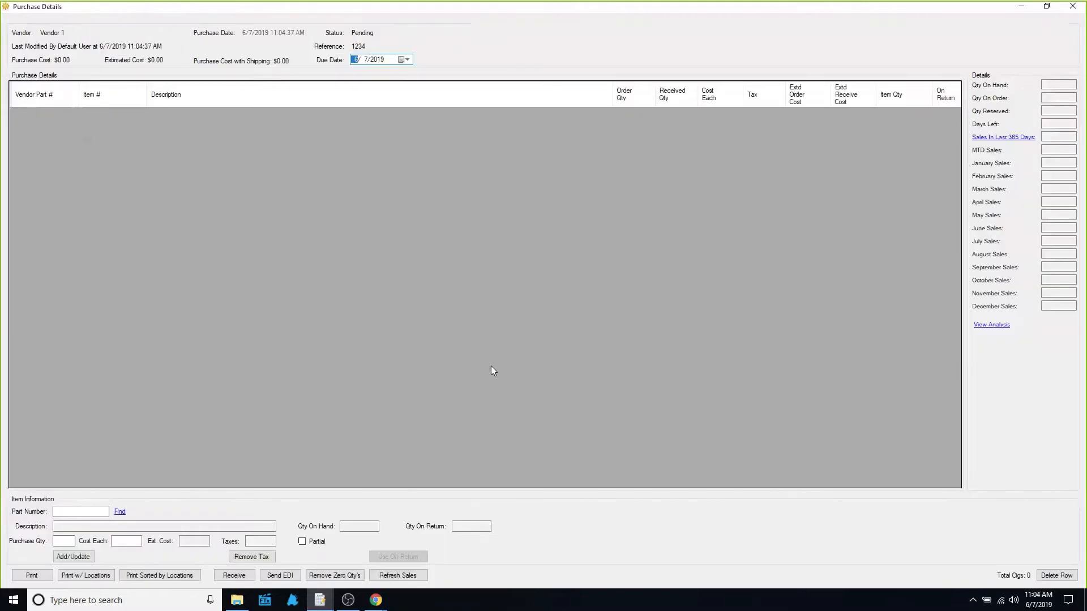
Step: Add part number 1, Basic Cigarette, to the purchase with a quantity of 1
left_click(89, 512)
type("1")
key("Return")
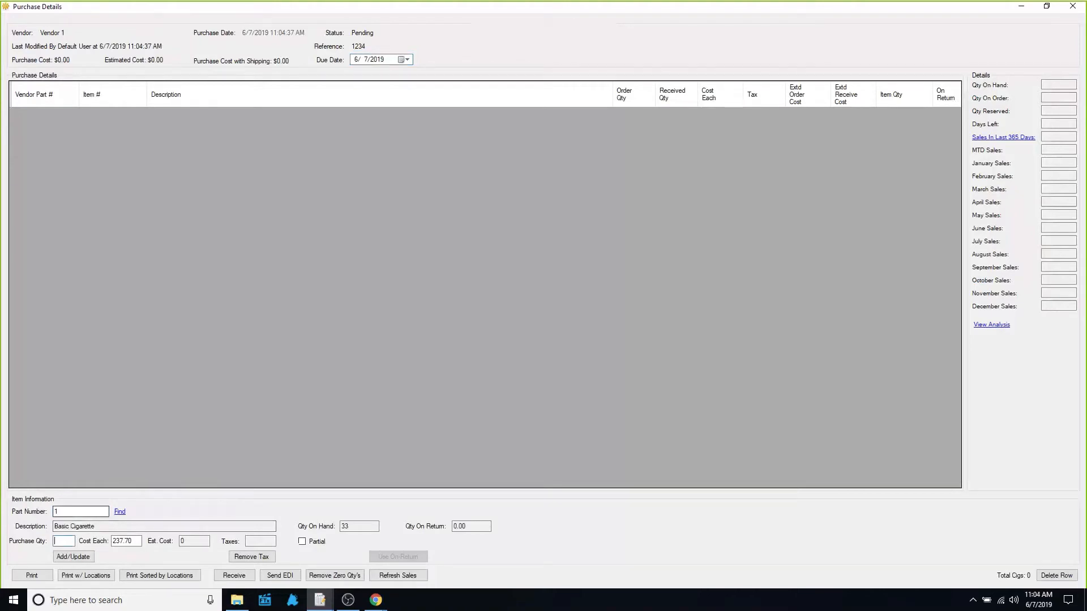
type("1")
key("Return")
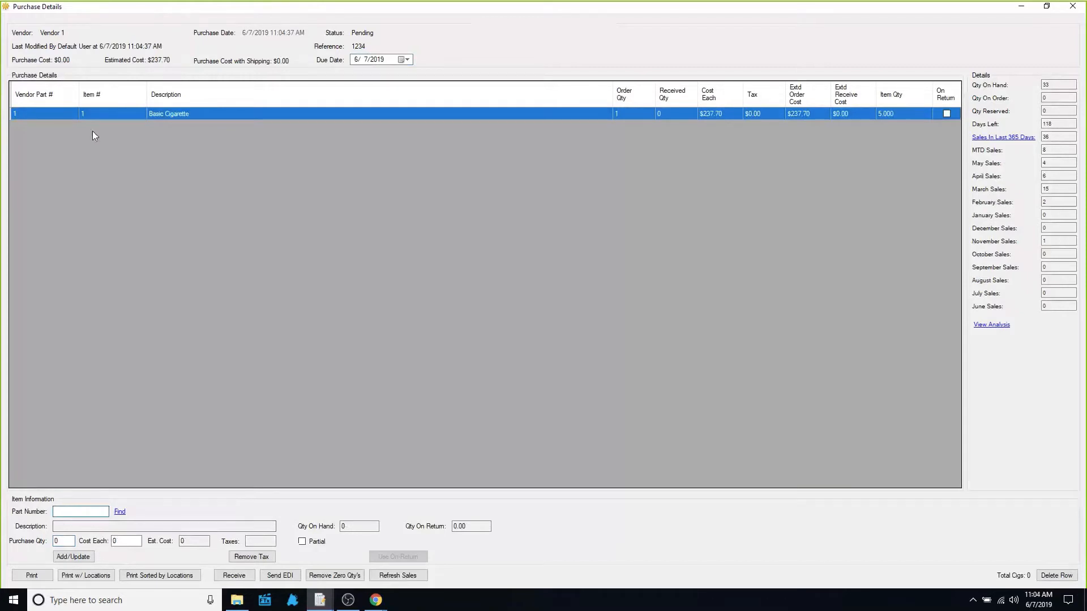
Step: Examine the Basic Cigarette line's stock details, including quantity on hand, days left and sales in the last 365 days
left_click(51, 114)
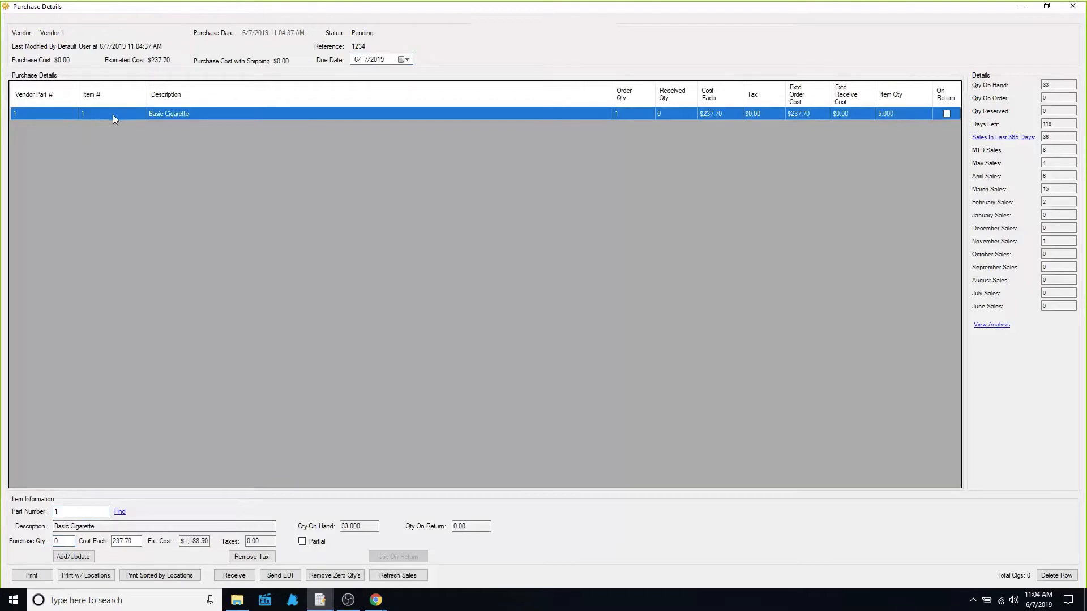
left_click(188, 116)
left_click_drag(1059, 83, 1007, 134)
key("Tab")
key("Tab")
left_click(1060, 125)
left_click_drag(1060, 125, 1034, 172)
left_click(1068, 140)
Step: Set the item's recent sales period to 30 days and review its period, month-to-date and monthly sales figures
left_click(1012, 139)
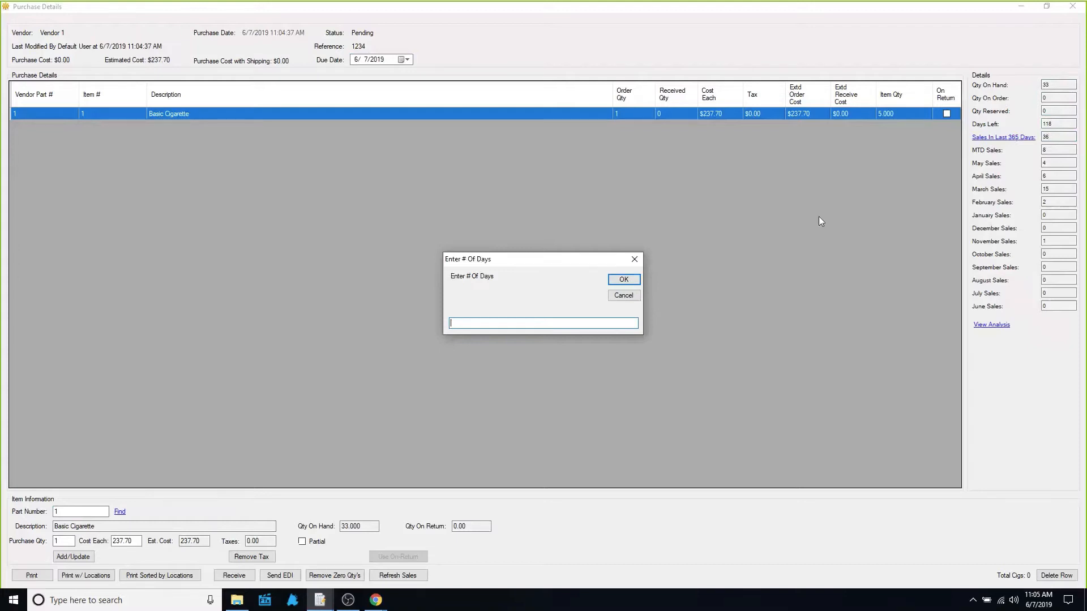
type("30")
left_click(624, 279)
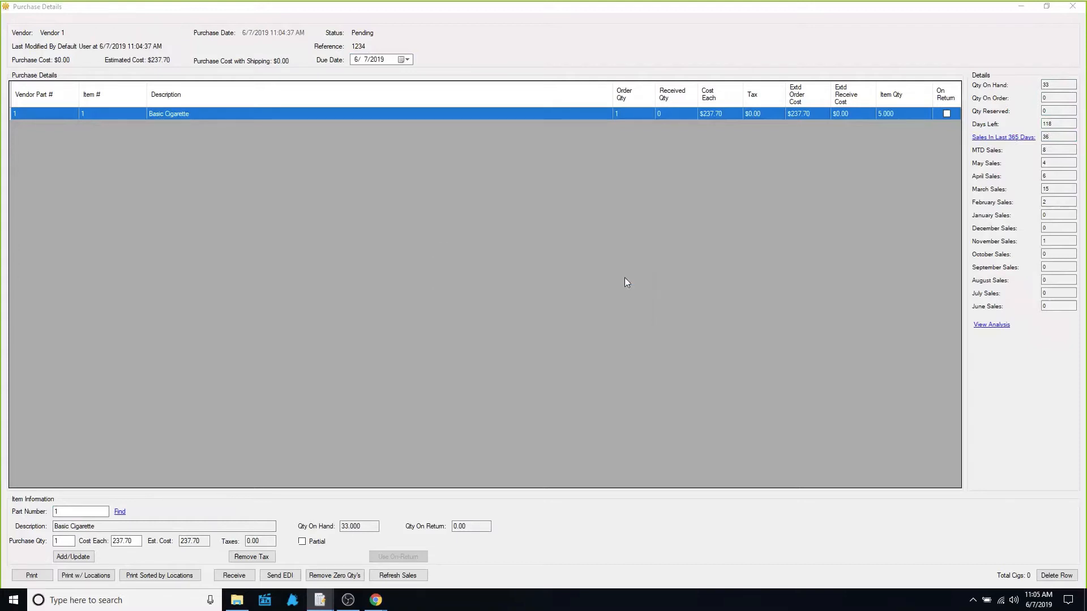
left_click(1045, 137)
left_click_drag(1046, 136, 1033, 136)
left_click(1060, 149)
left_click_drag(1060, 150, 1024, 150)
left_click(1046, 306)
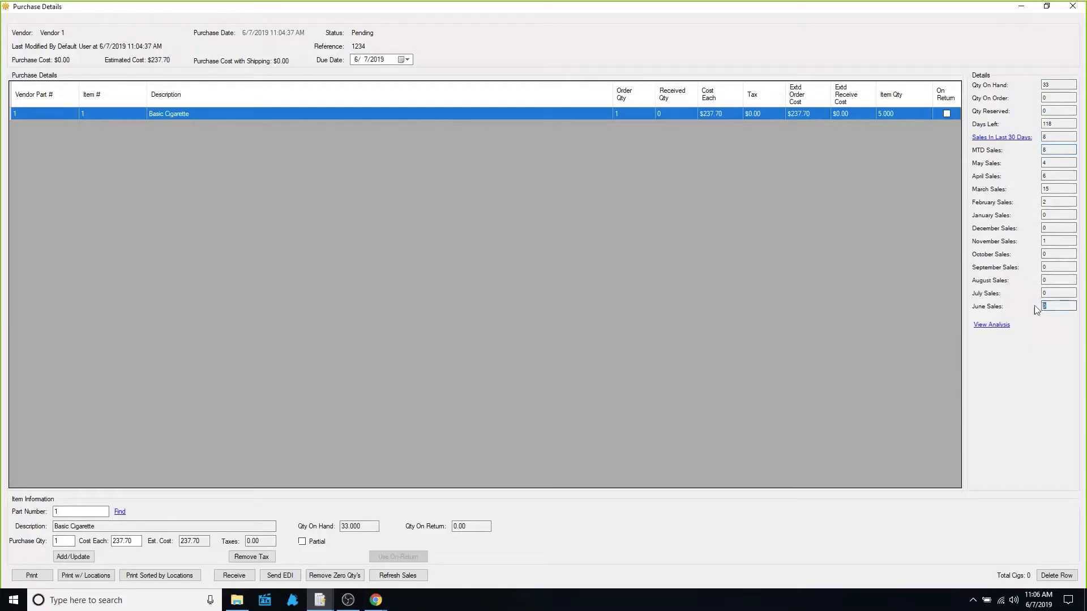
left_click(1045, 294)
Step: Close the purchase details and save the pending purchase order
left_click(1073, 7)
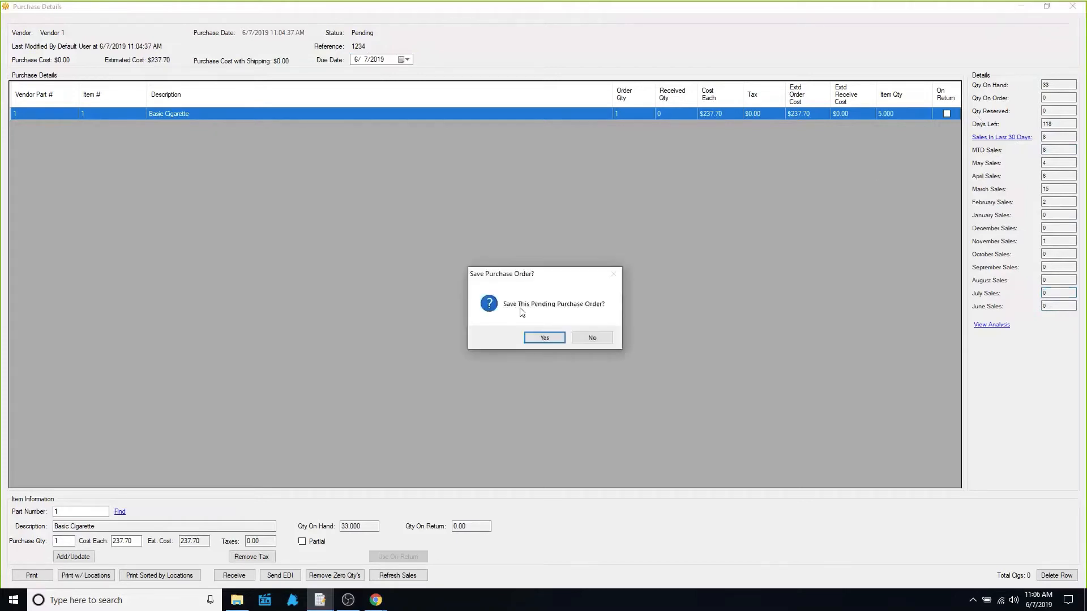
left_click(544, 339)
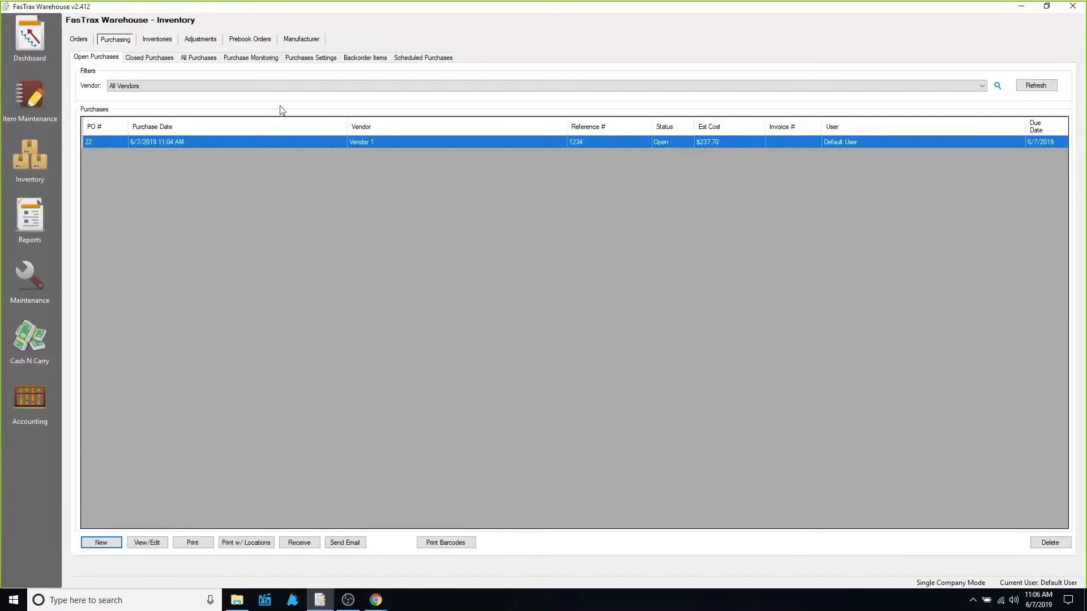
Step: Start another purchase for Vendor 1 with the Days Of Inventory order method, keeping the default start and stop dates
left_click(107, 539)
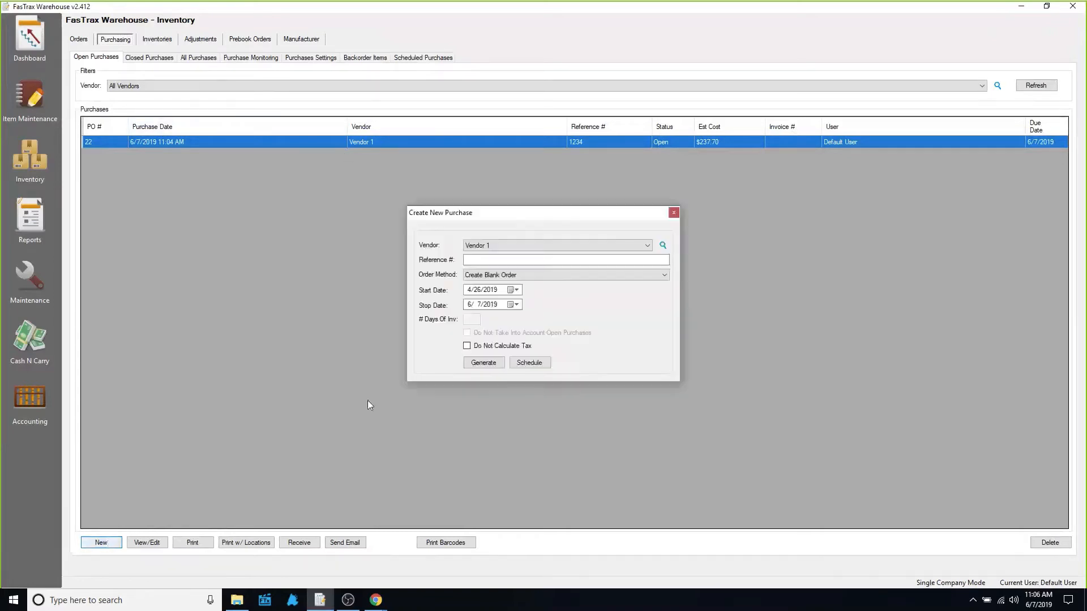
left_click(665, 275)
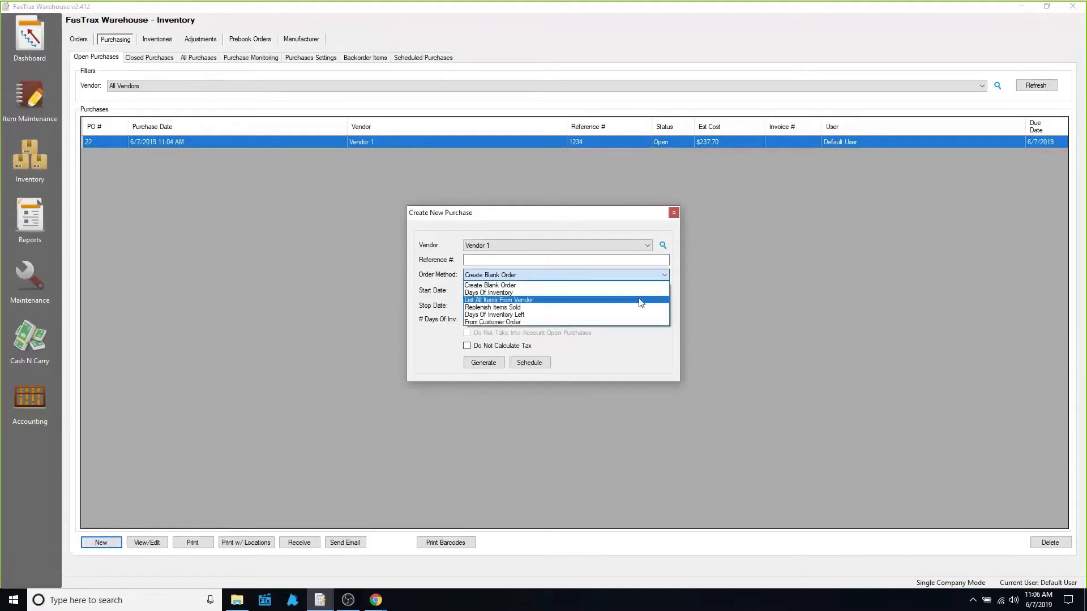
left_click(628, 293)
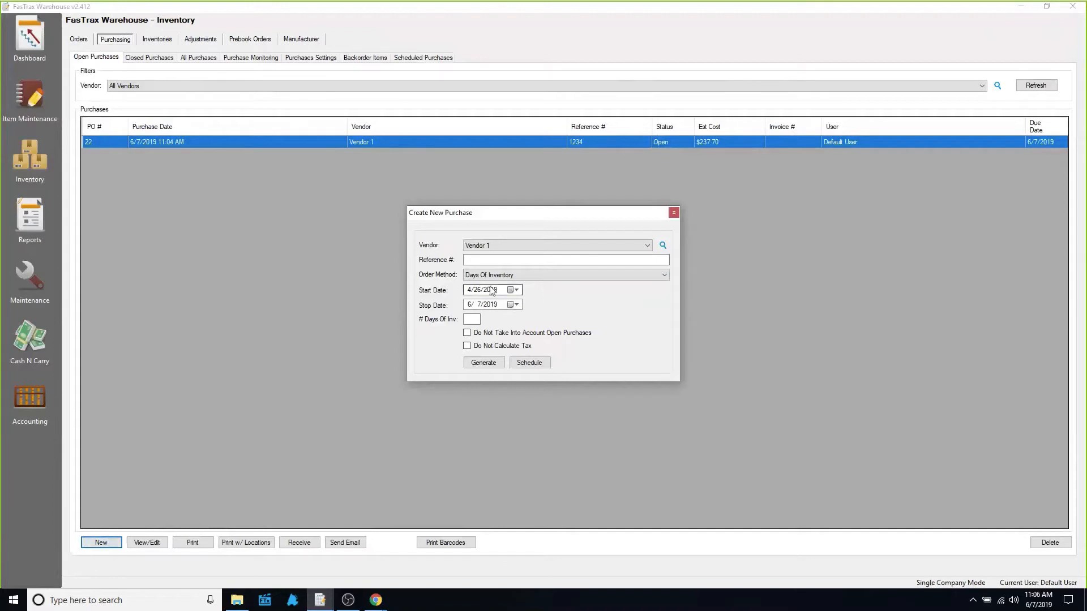
left_click(516, 290)
left_click(516, 304)
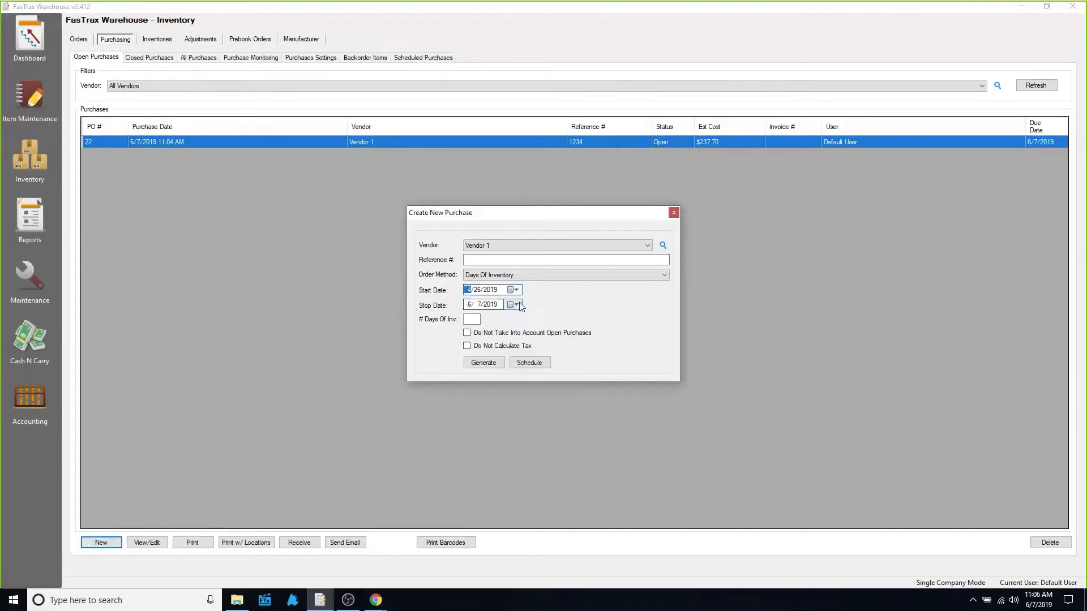
left_click(516, 305)
left_click(517, 305)
Step: Generate the purchase for 30 days of inventory, leaving open purchases taken into account
left_click(473, 320)
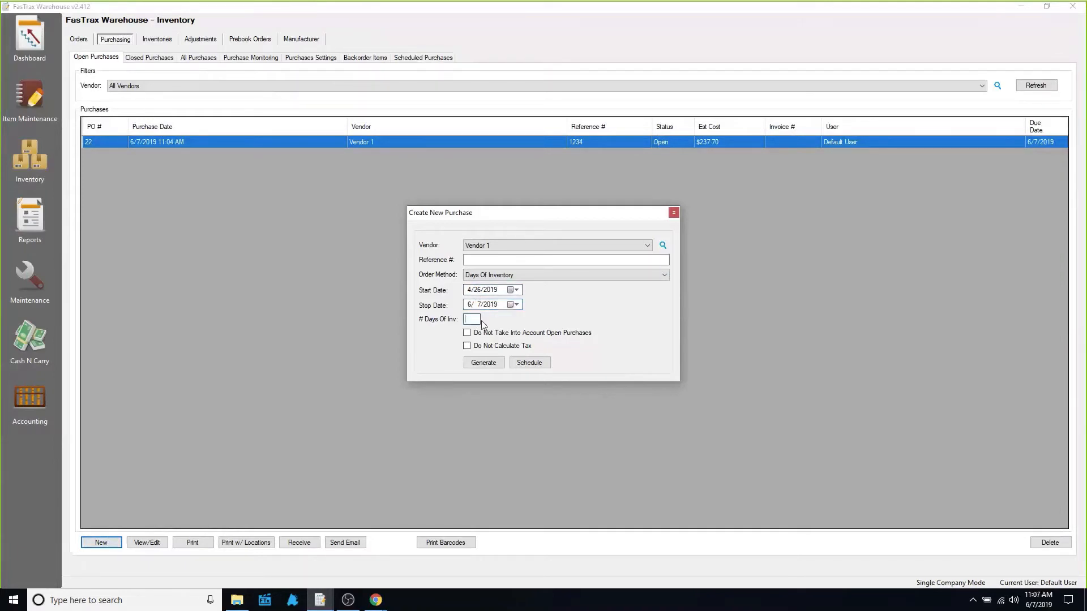
type("30")
left_click(466, 333)
left_click(468, 334)
left_click(487, 364)
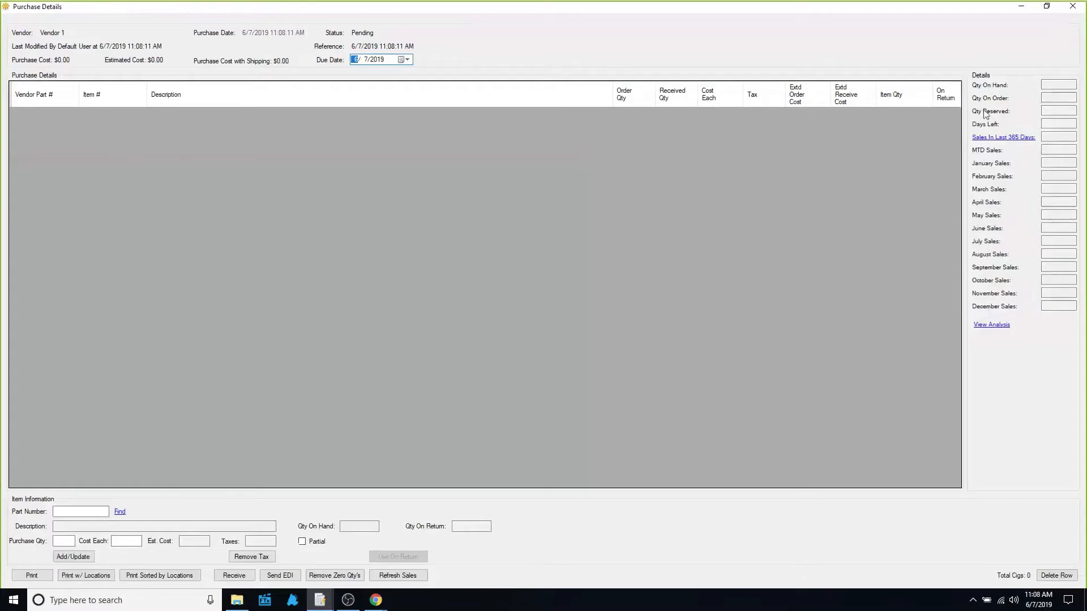
Step: Close the purchase details and delete the empty order
left_click(1073, 8)
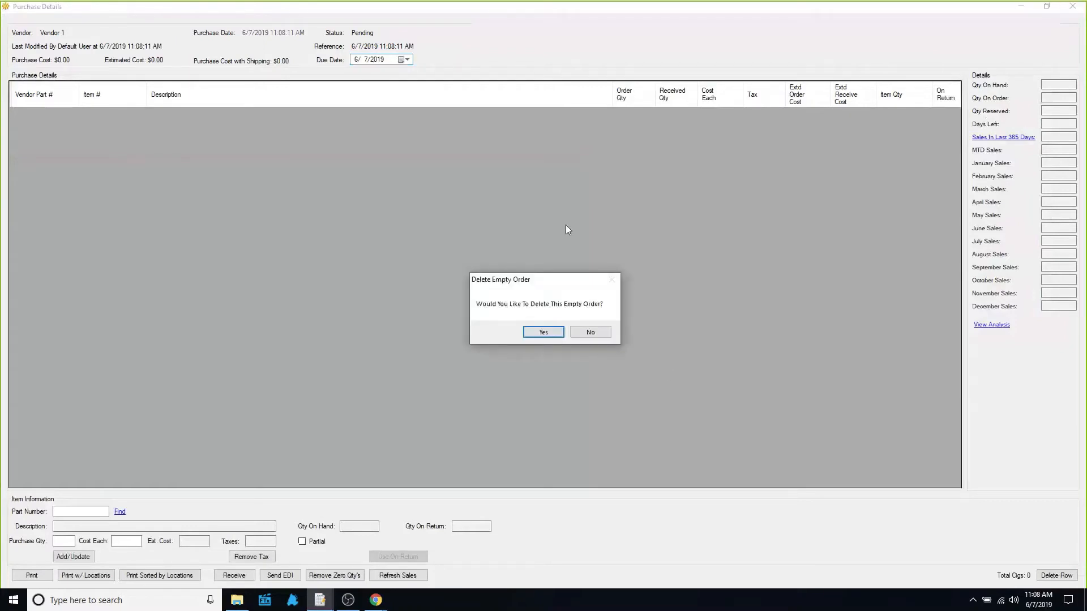
left_click(552, 332)
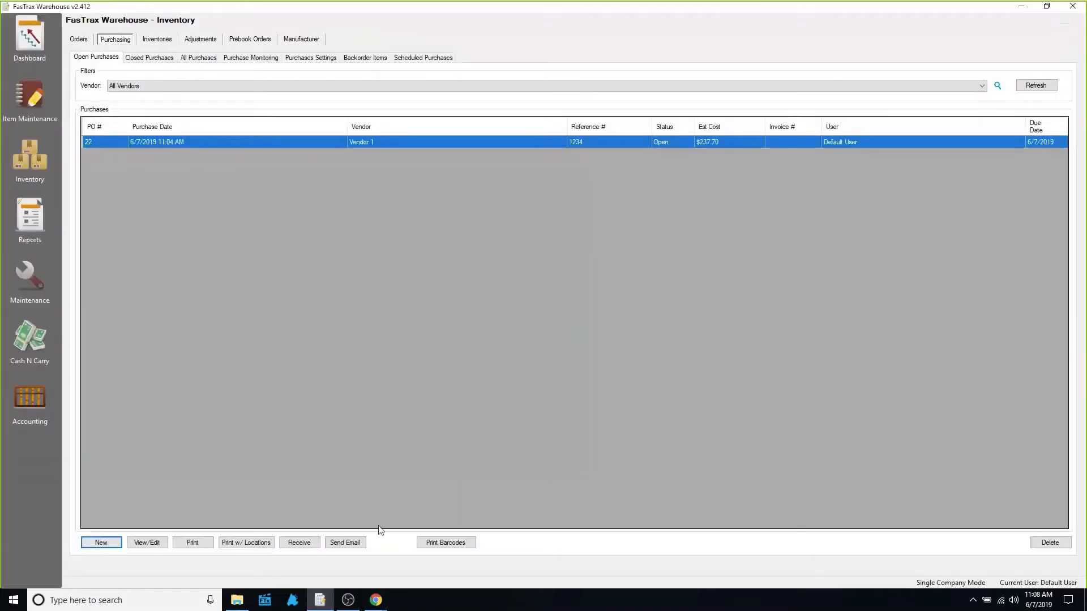
Step: Generate a new Vendor 1 purchase for 50 days of inventory and select its Premium Cigarette line
left_click(106, 542)
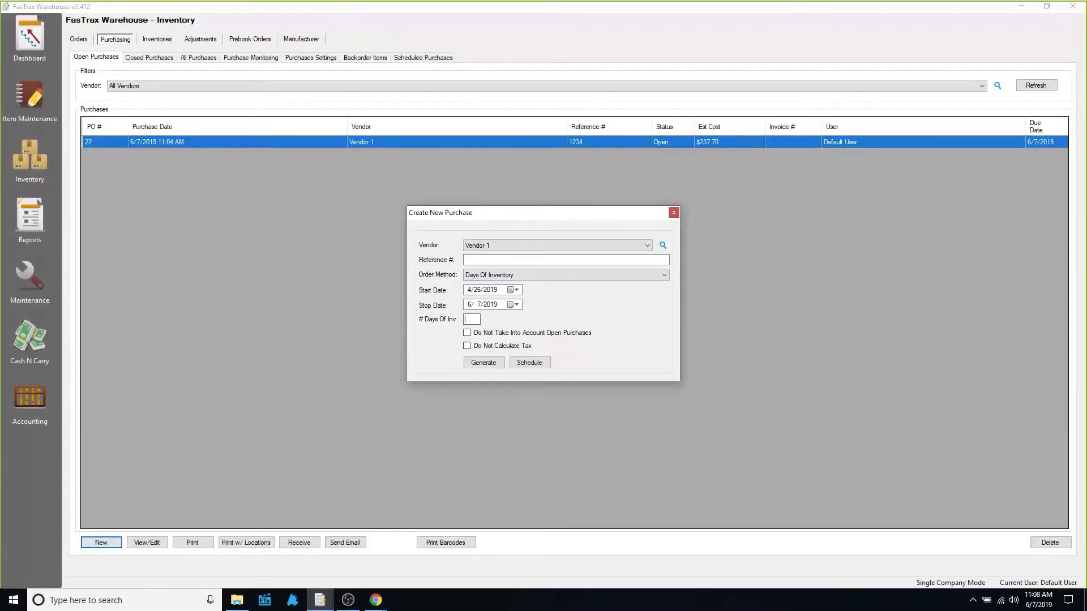
type("50")
left_click(490, 363)
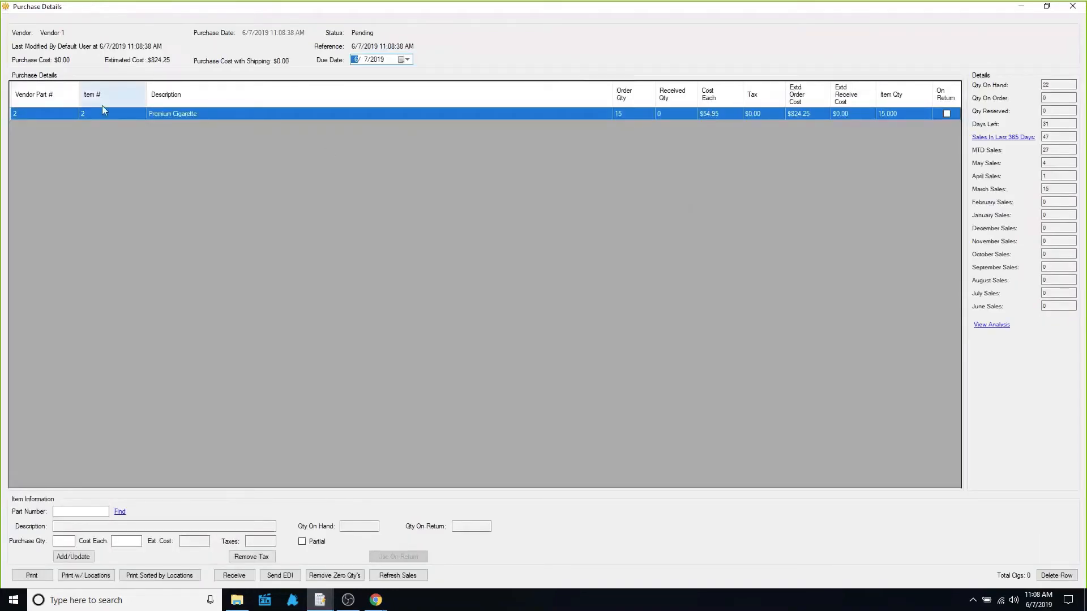
left_click(38, 115)
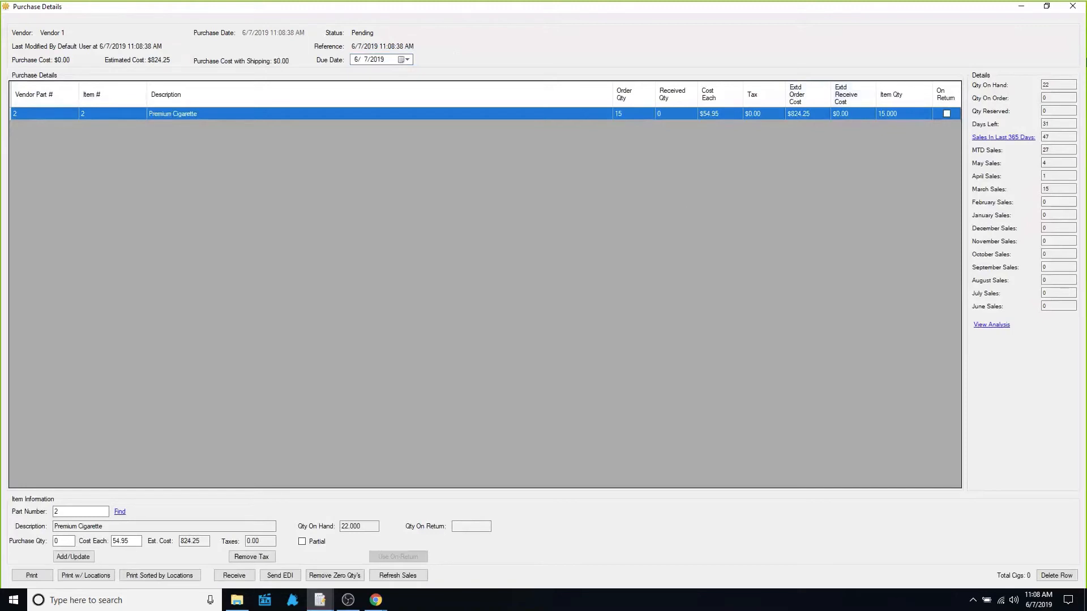
Step: Discard the pending order and generate a new Vendor 1 purchase with the Replenish Items Sold method and default dates
left_click(1072, 7)
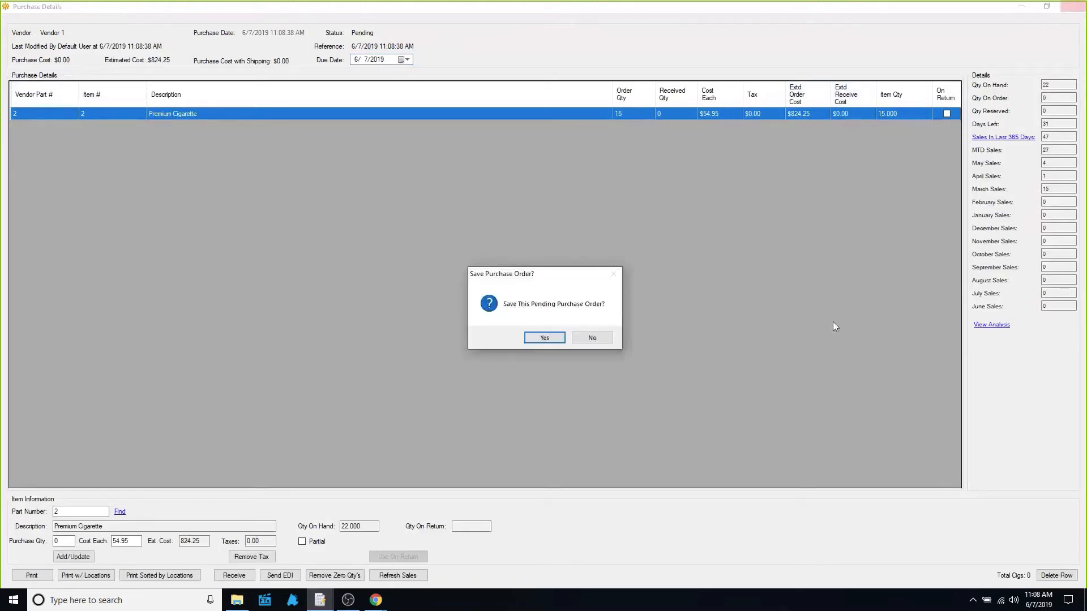
left_click(592, 338)
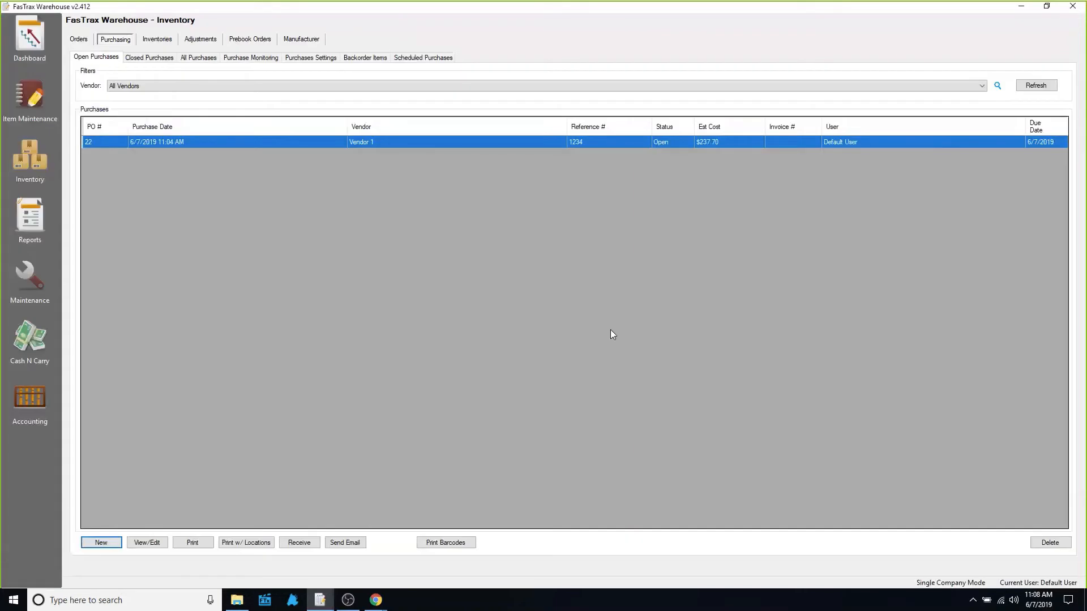
left_click(105, 545)
left_click(664, 278)
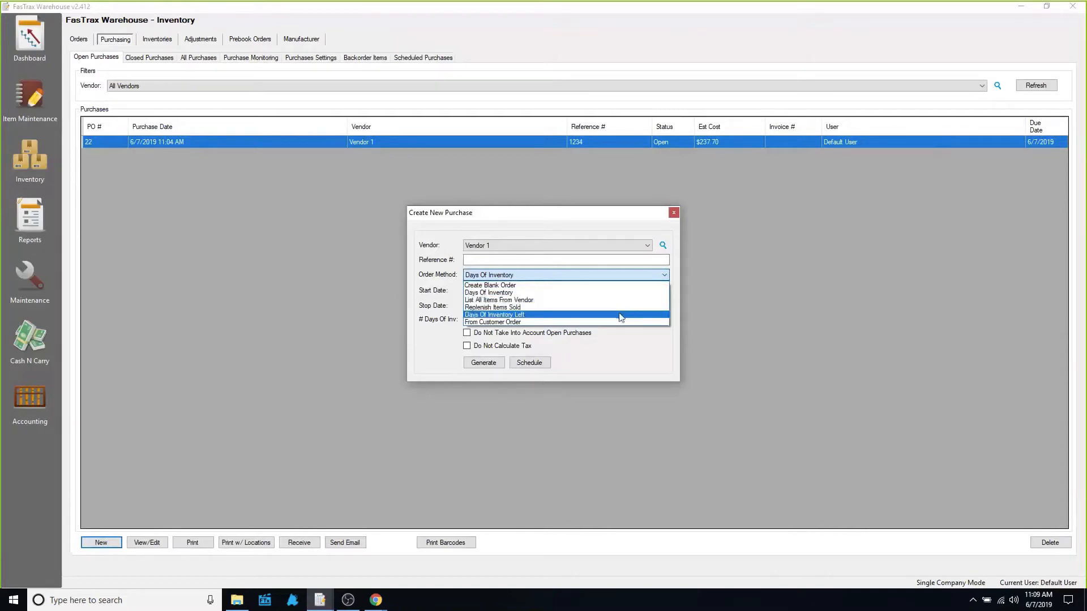
left_click(507, 309)
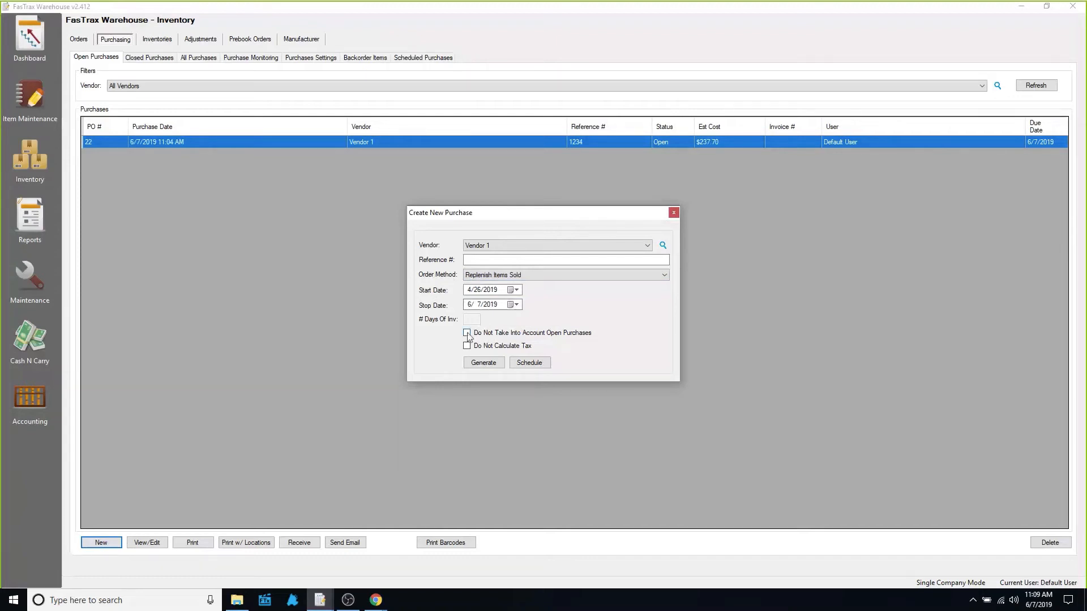
left_click(492, 363)
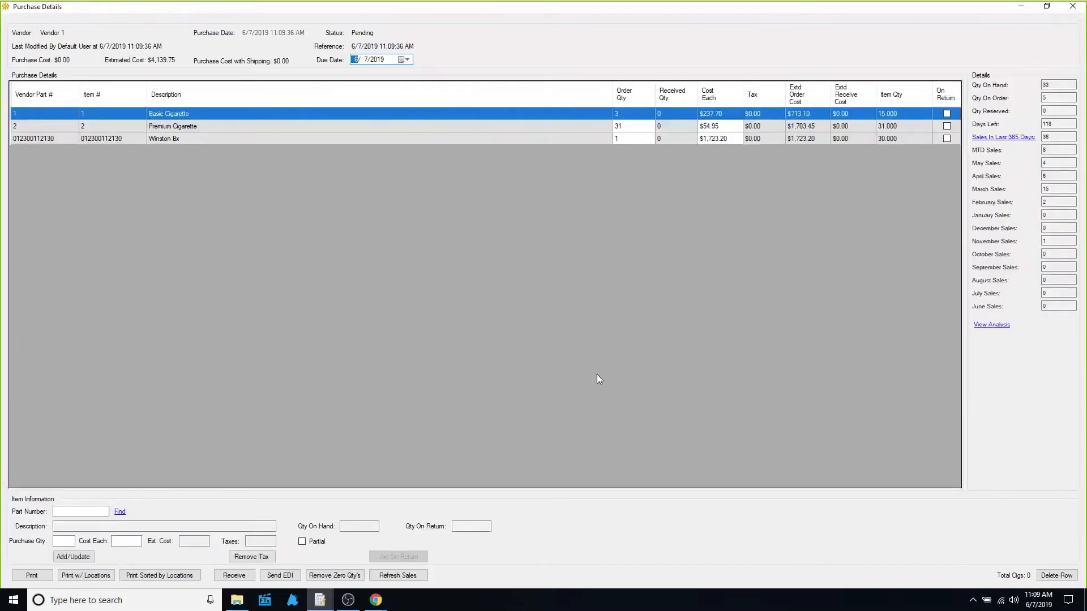
Step: Examine the sales and stock details of the Basic Cigarette, Premium Cigarette and Winston Bx lines
left_click(256, 125)
left_click(259, 141)
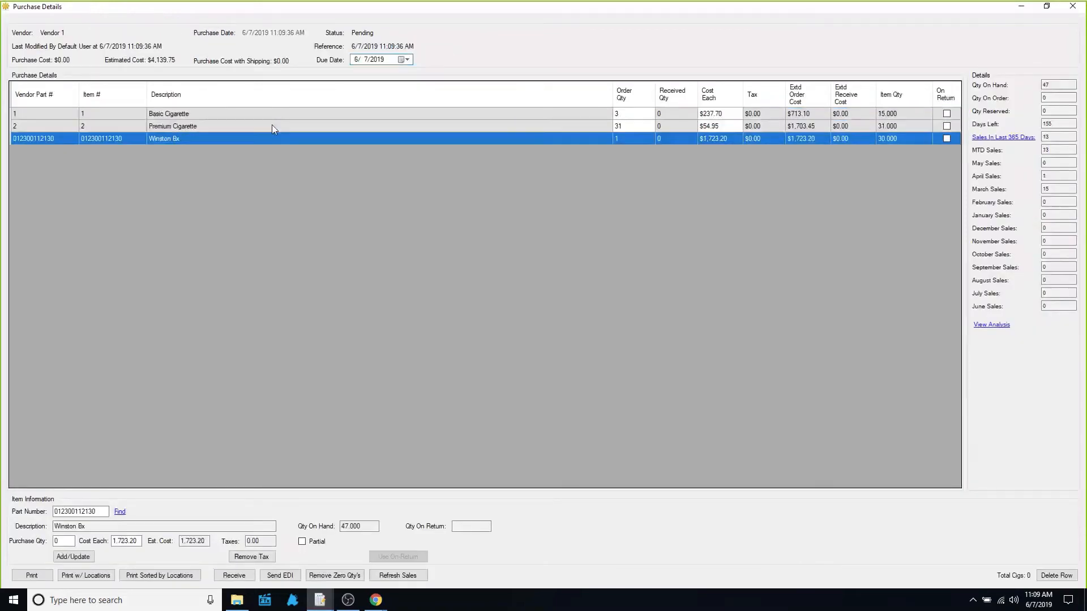
left_click(263, 116)
left_click(263, 129)
left_click(272, 139)
left_click(947, 125)
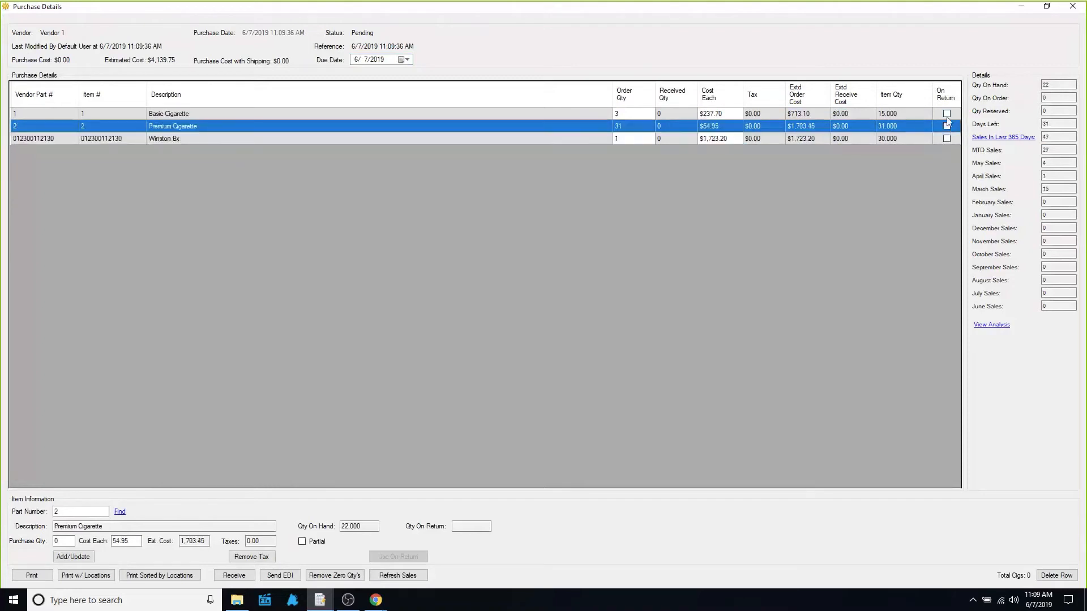
left_click(947, 113)
left_click(947, 138)
left_click(946, 125)
Step: Close the purchase details and save the pending purchase order
left_click(1079, 11)
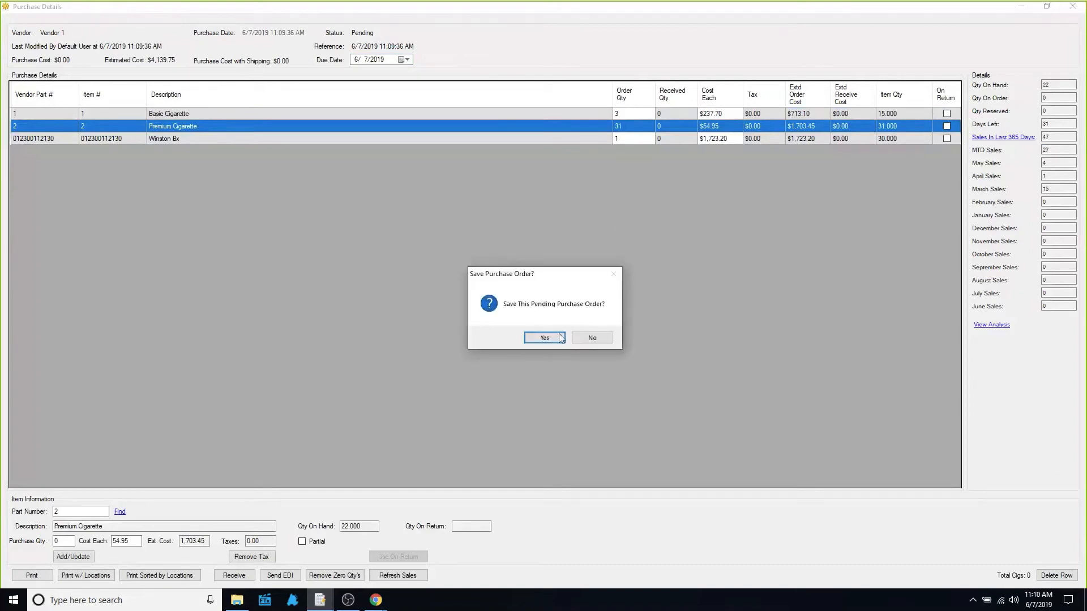
left_click(560, 338)
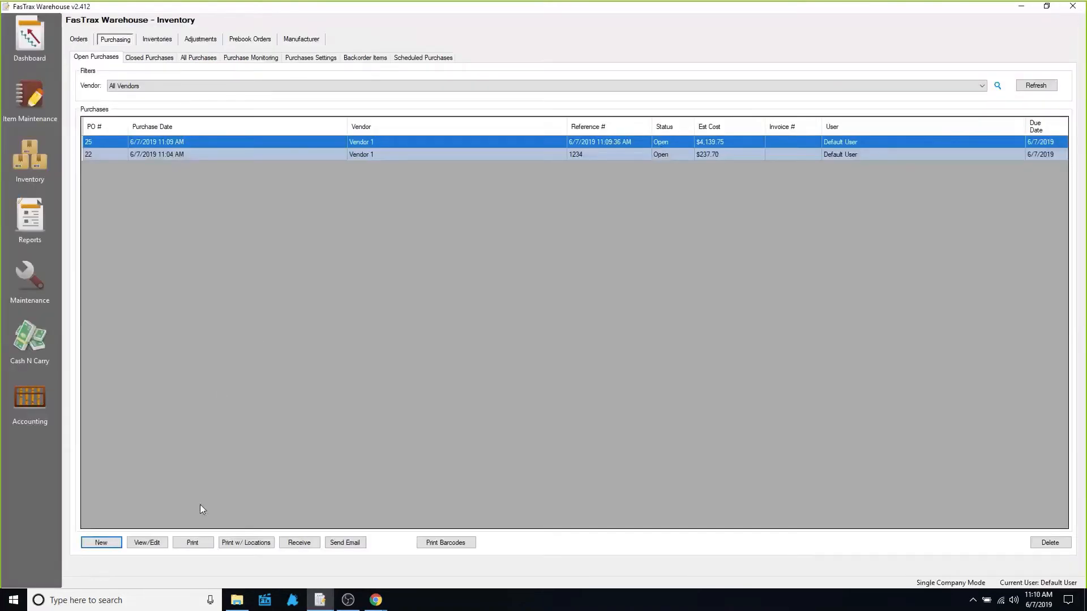
Step: Start another Vendor 1 purchase with the From Customer Order method, and cancel it without generating
left_click(102, 543)
left_click(638, 275)
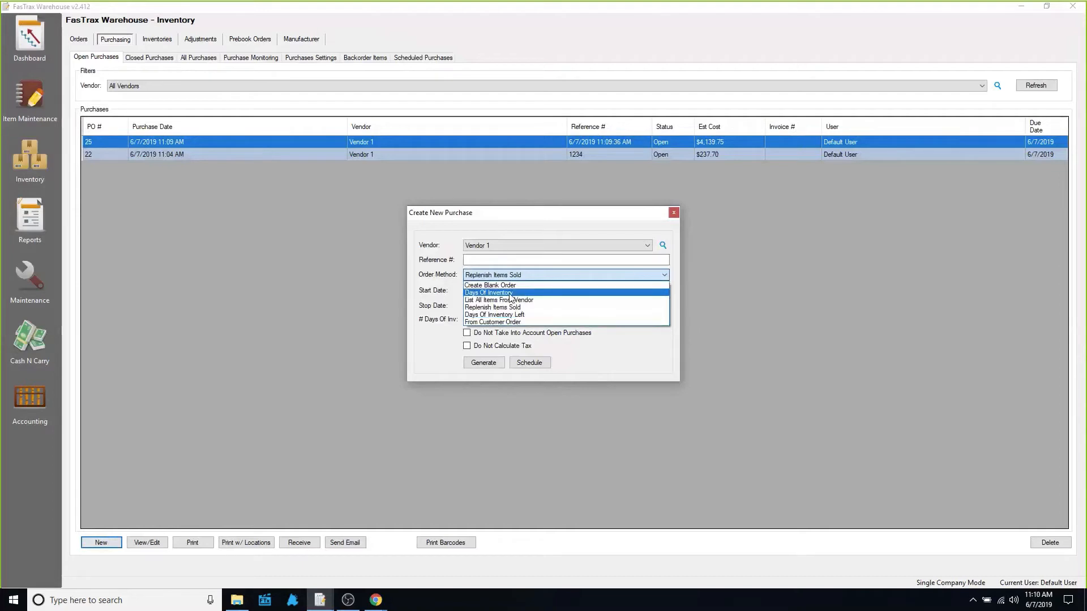
left_click(518, 322)
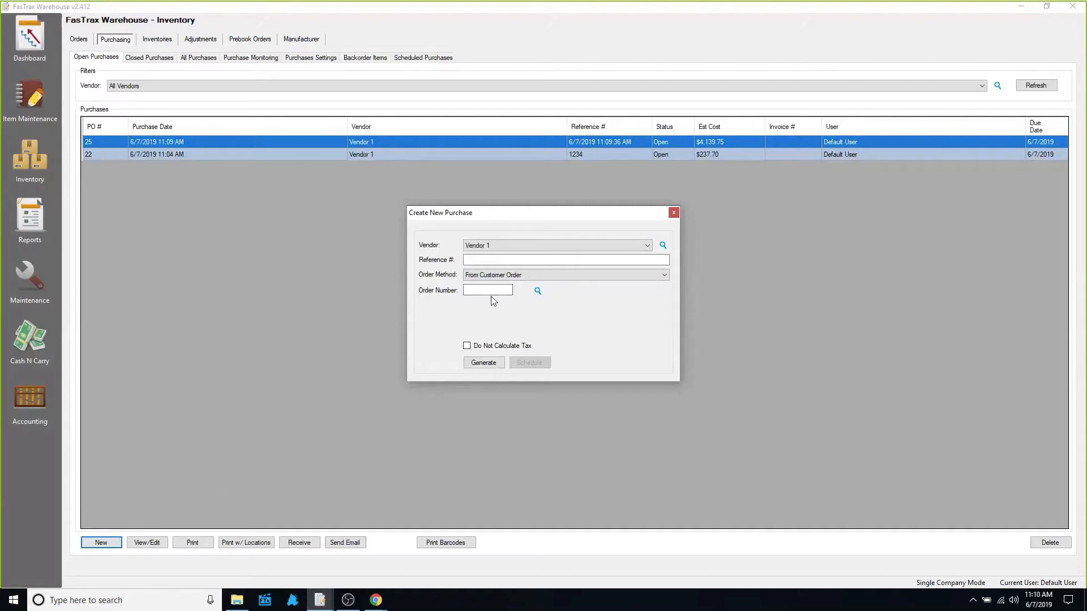
left_click(673, 214)
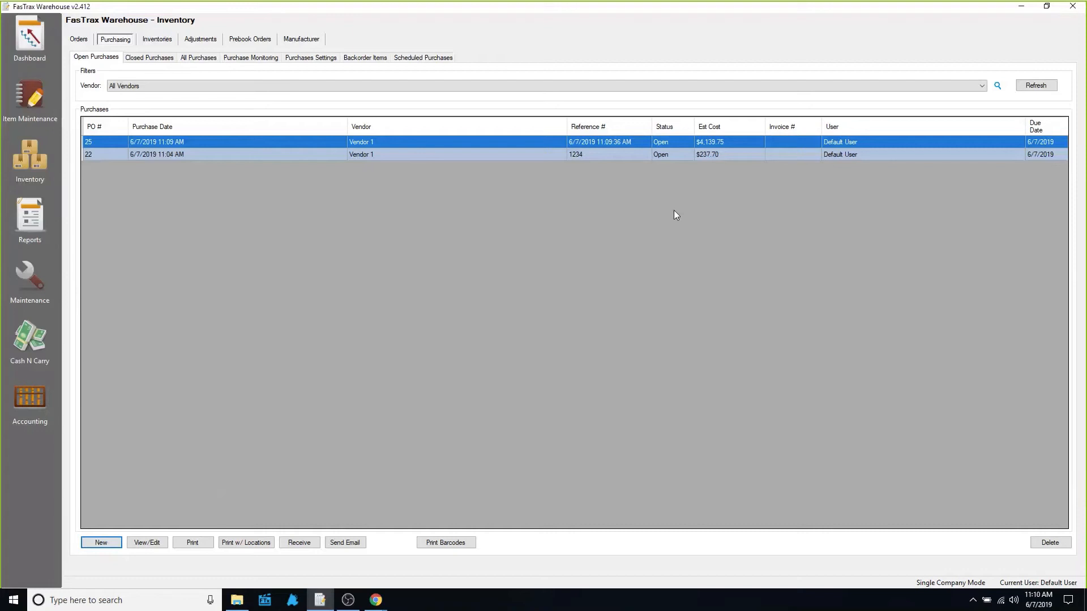
Step: Open the newly saved replenishment purchase to review its lines, and close its details
double_click(193, 142)
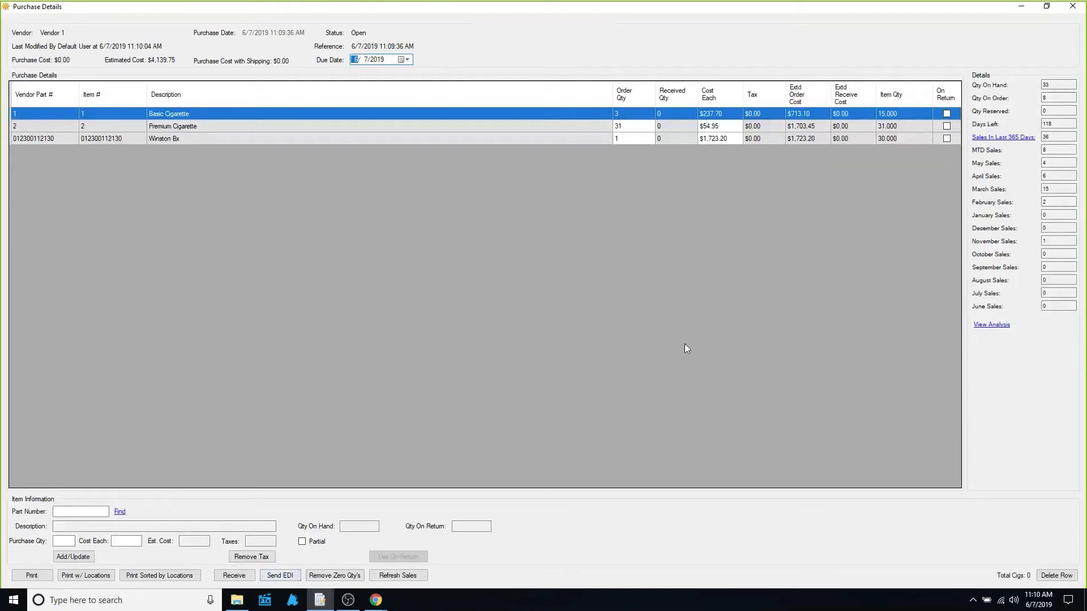
left_click(1068, 11)
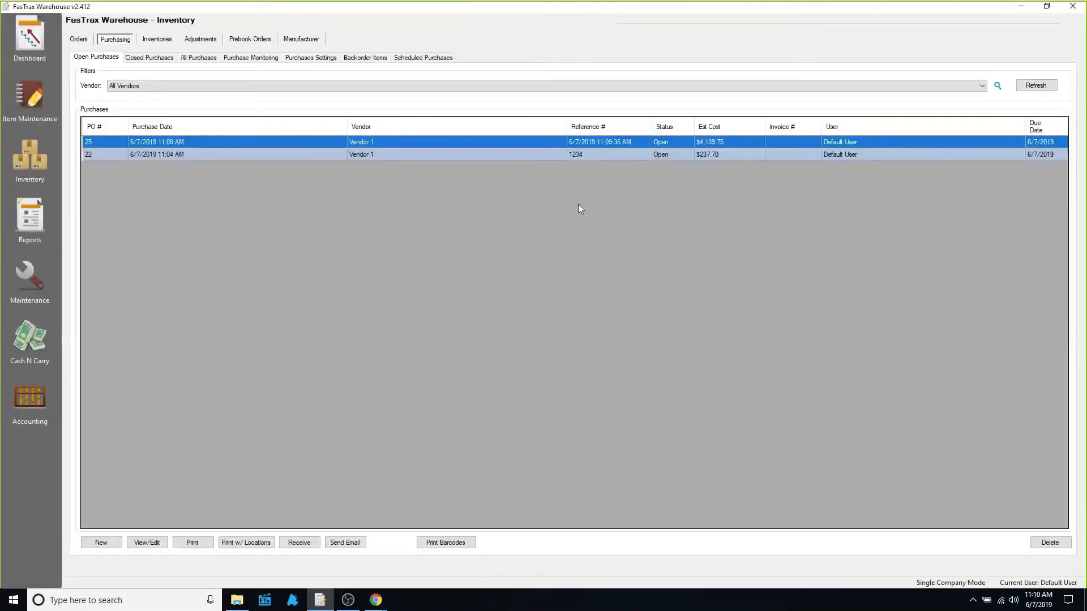
Step: Start a new Vendor 1 purchase with the Replenish Items Sold method and open its scheduling options
left_click(101, 542)
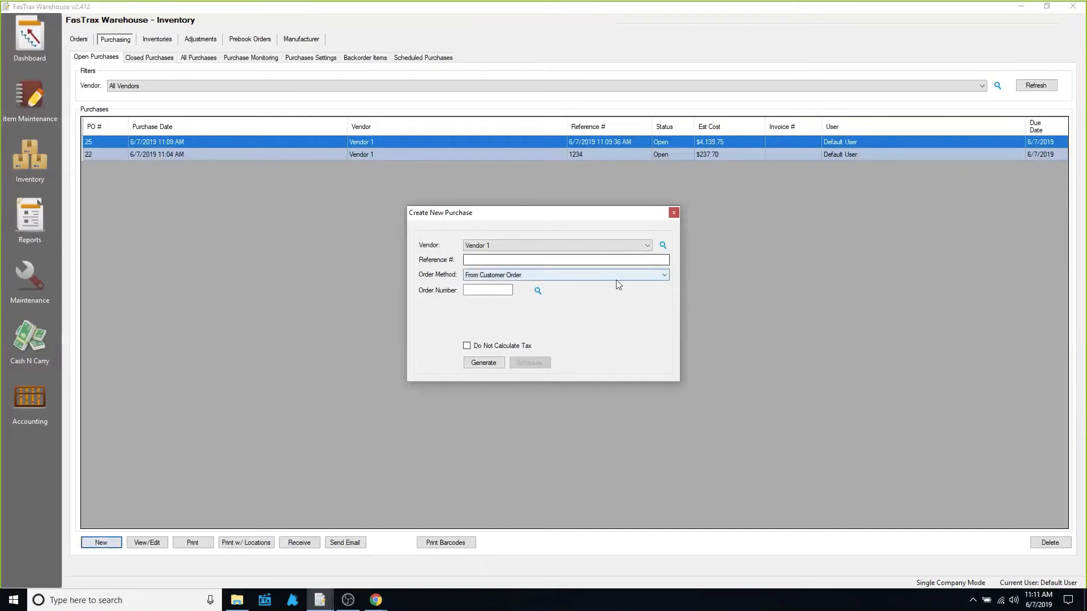
left_click(566, 276)
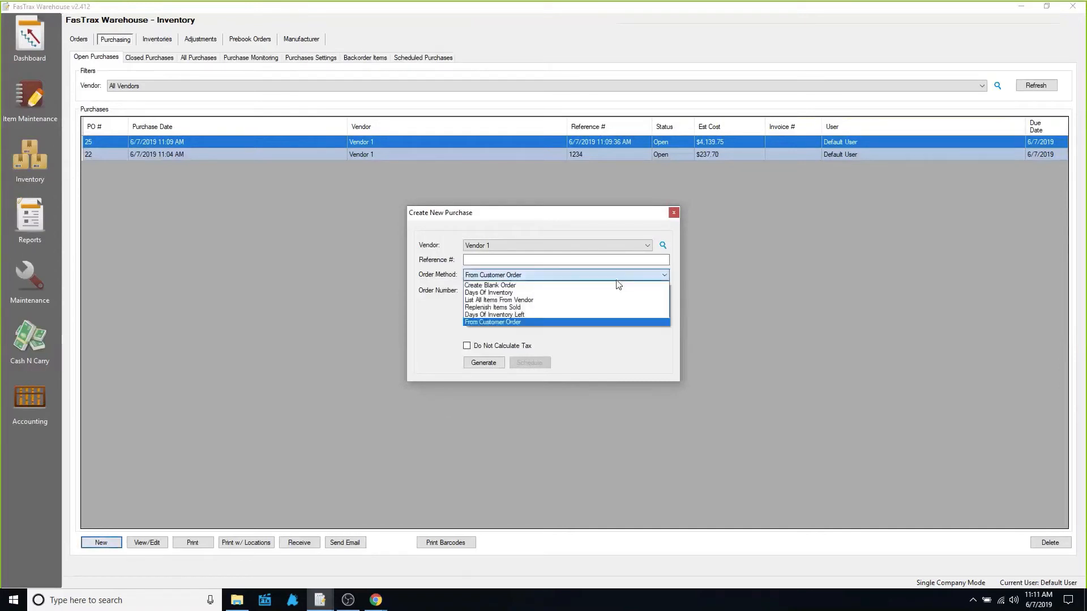
left_click(548, 308)
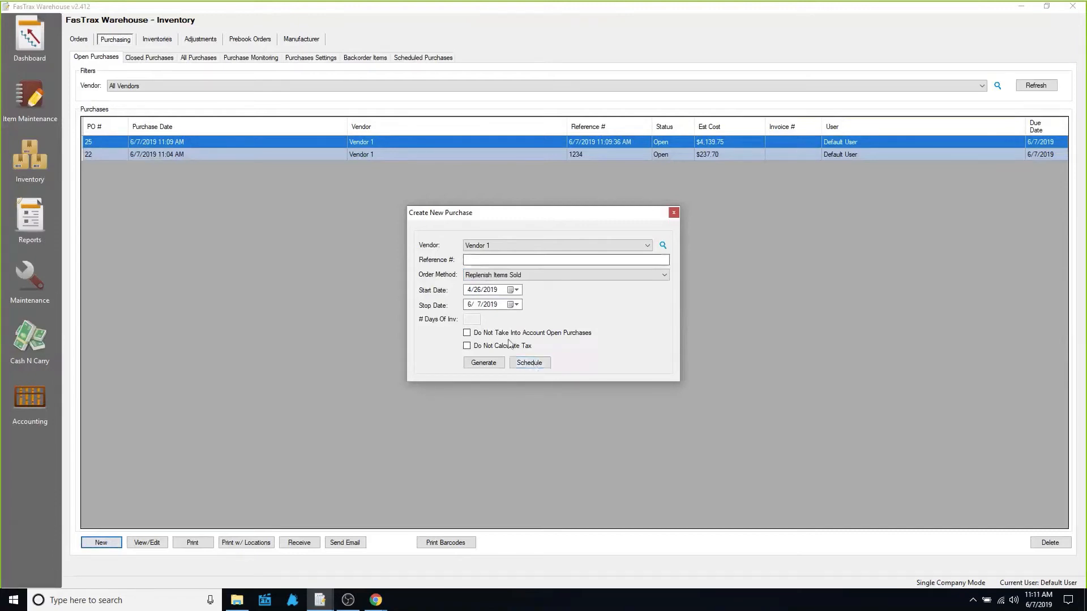
left_click(529, 364)
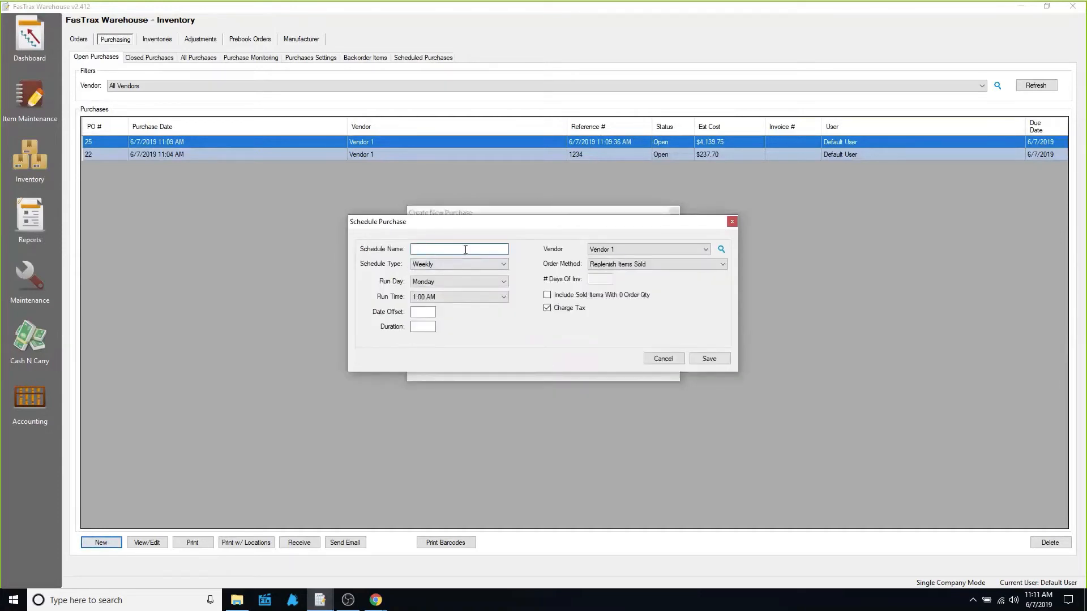
Step: Name the schedule Reorder and set it to run monthly on day 1 at 4:00 AM
type("Reorder")
left_click(503, 264)
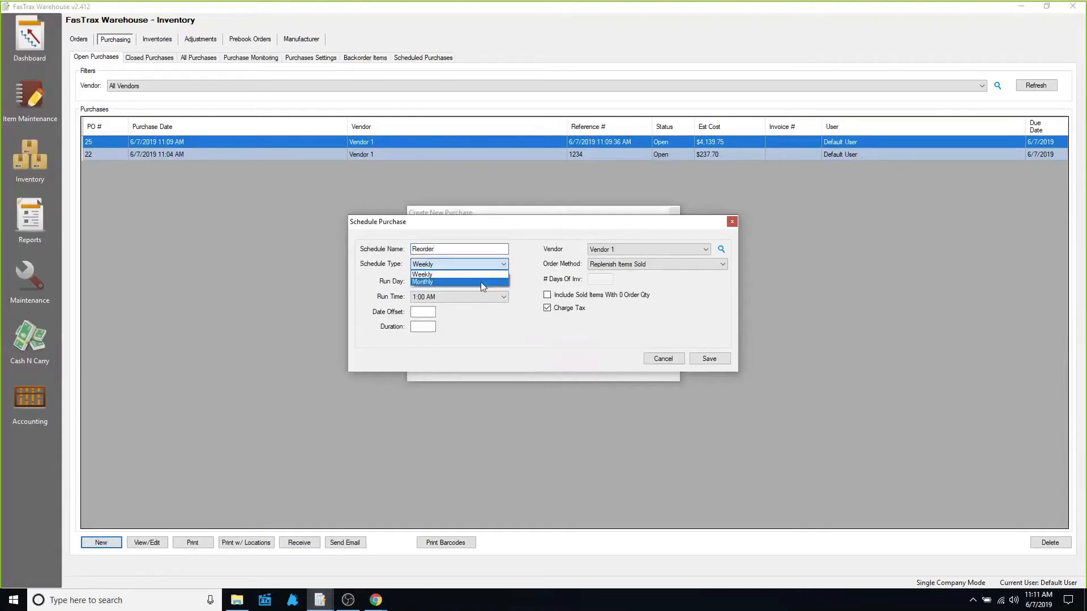
left_click(437, 281)
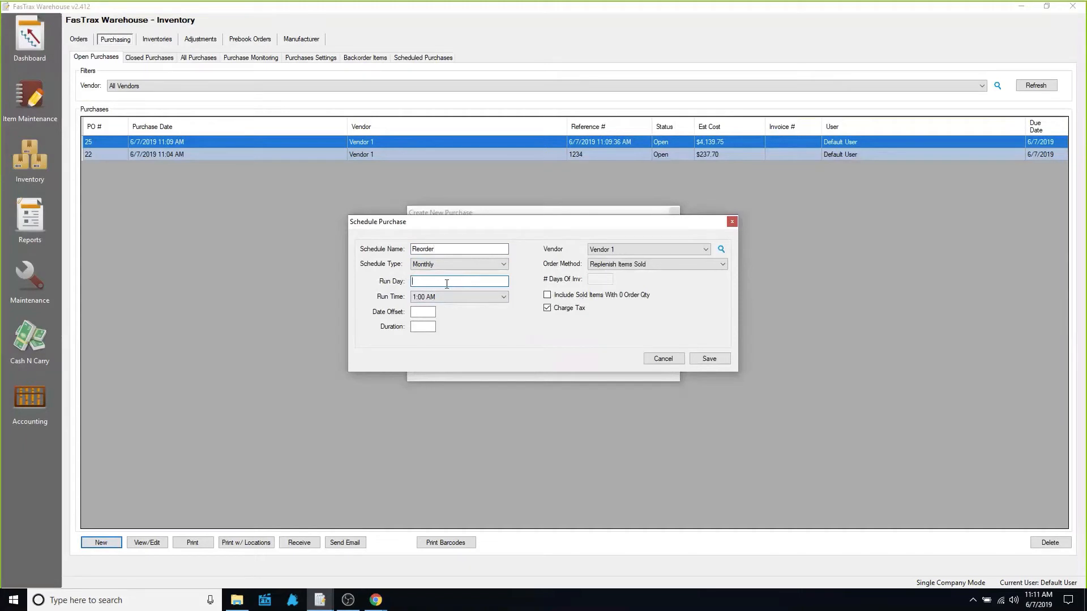
type("1")
left_click(502, 297)
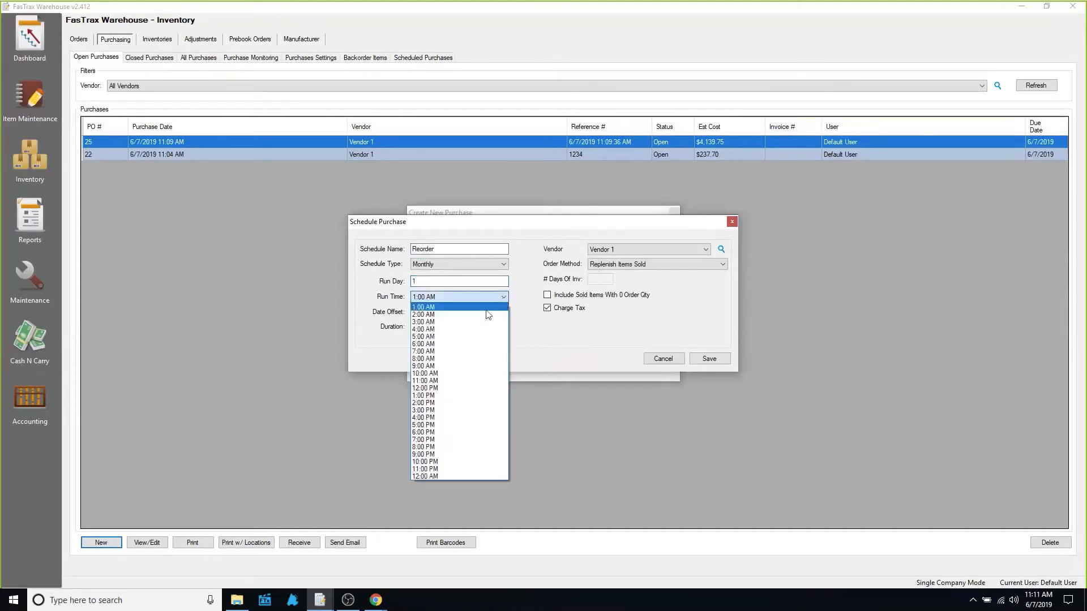
left_click(450, 329)
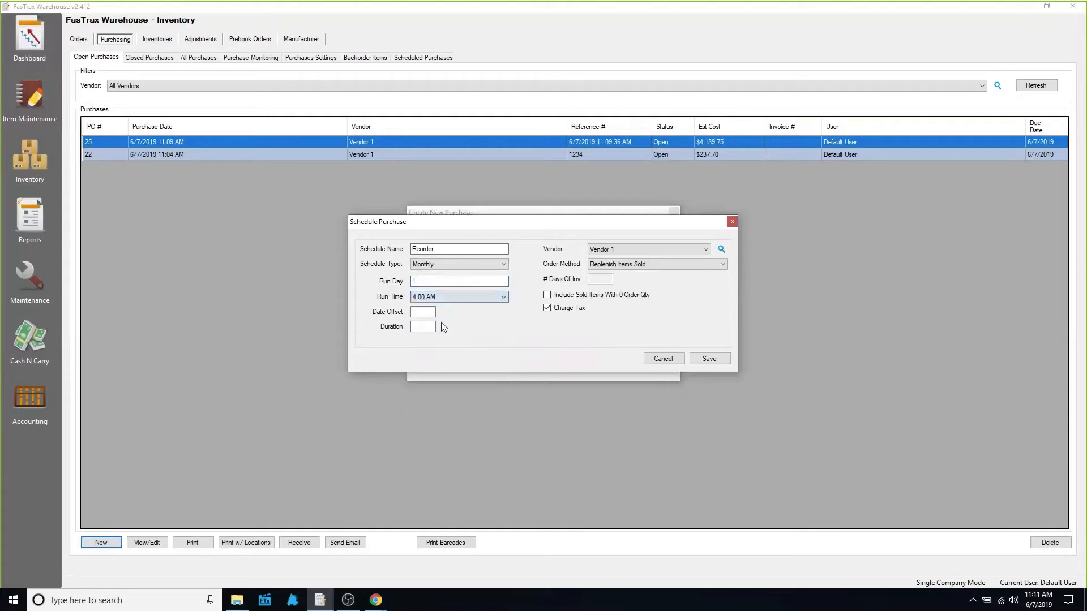
Step: Review the schedule's vendor and order method choices, keeping Vendor 1 and Replenish Items Sold
left_click(649, 249)
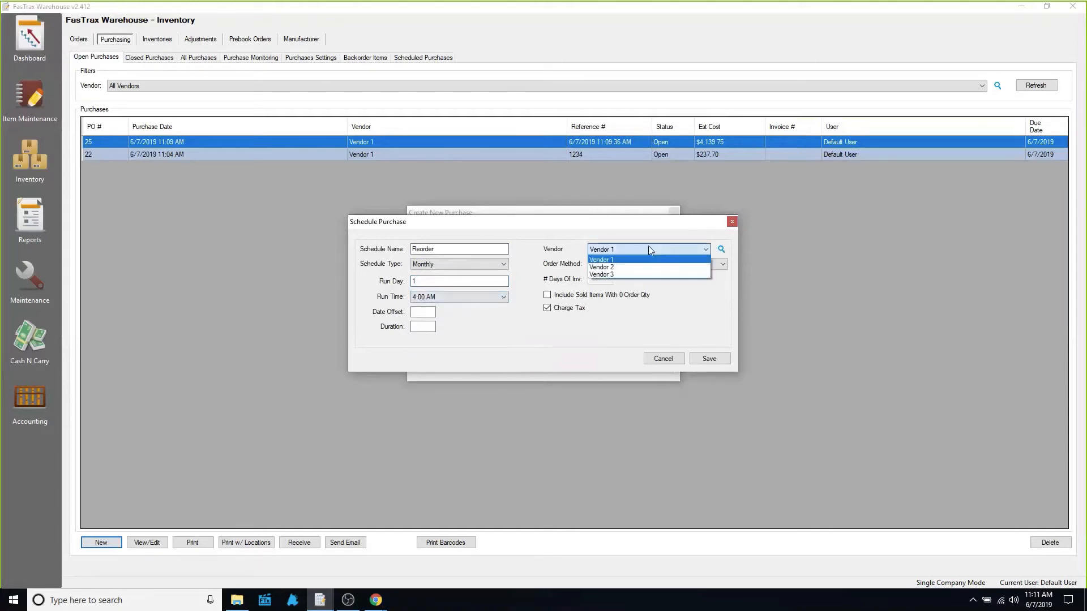
left_click(649, 260)
left_click(630, 264)
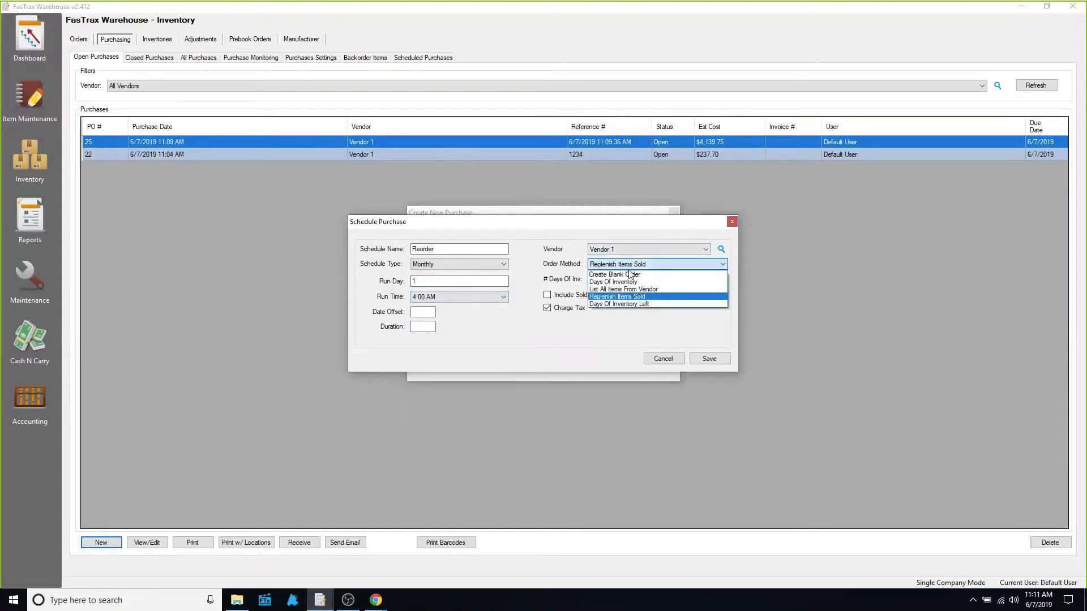
left_click(711, 332)
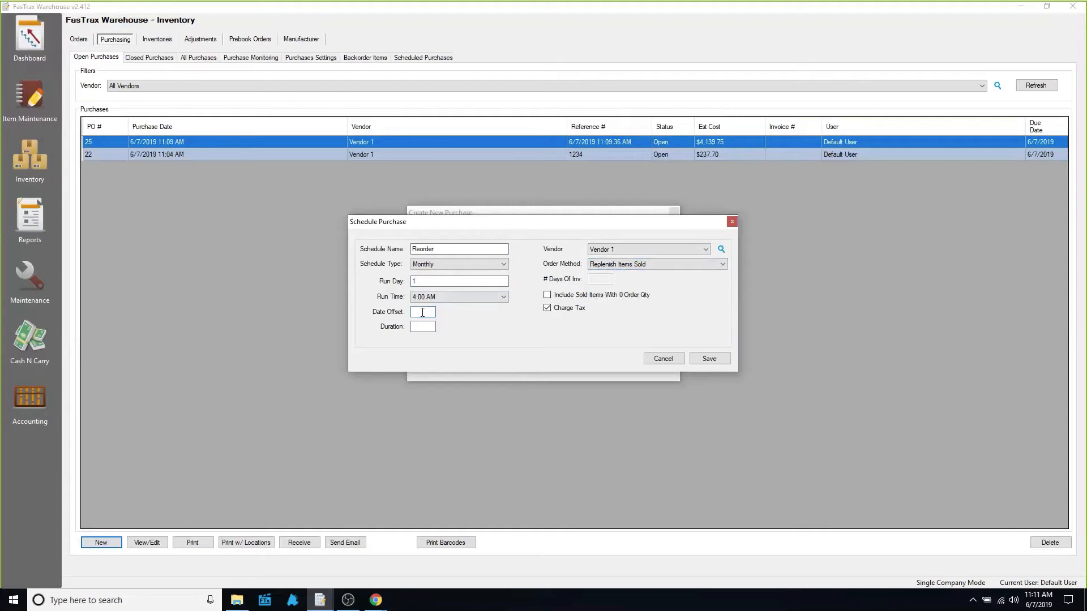
Step: Fill in the schedule's date offset and duration, save the schedule, and close the new purchase dialog
type("21")
key("Tab")
type("21")
key("shift+Tab")
type("312131")
key("BackSpace")
key("BackSpace")
key("BackSpace")
type("31")
left_click(726, 361)
left_click(569, 332)
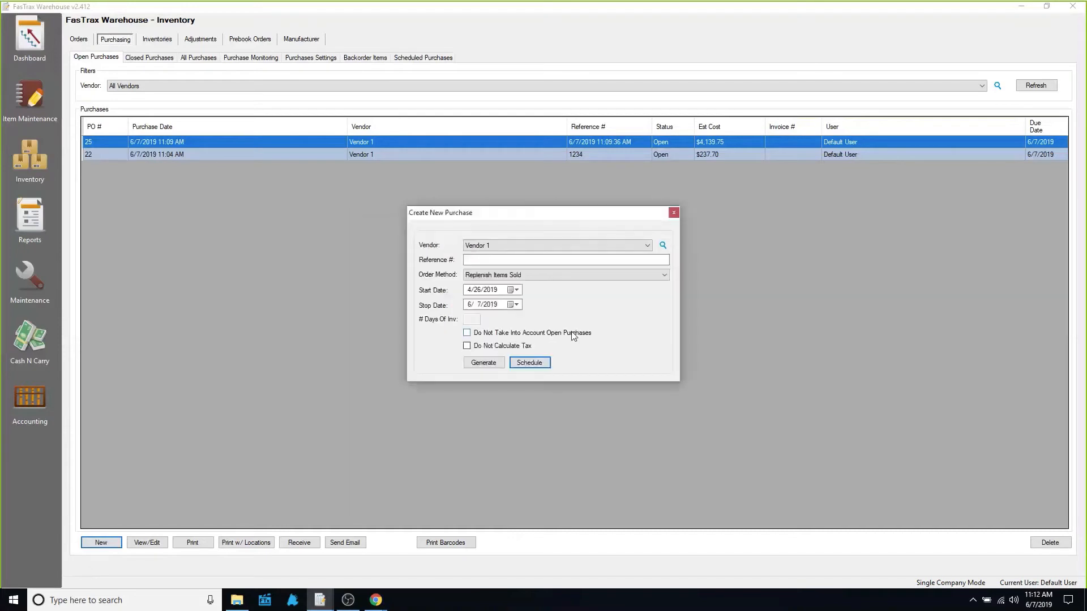
left_click(673, 214)
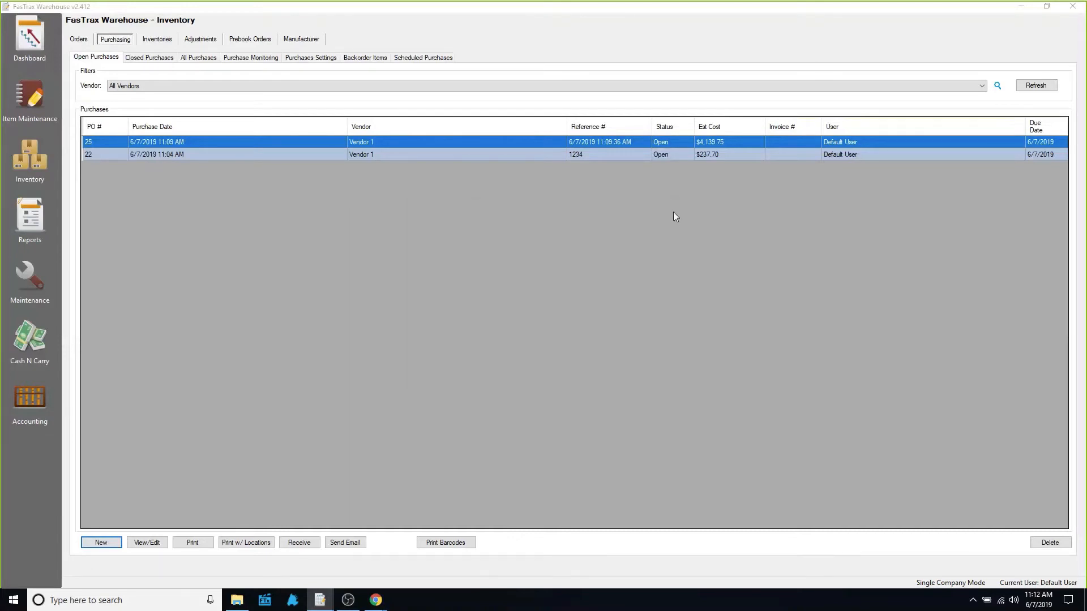
Step: View the scheduled purchases and select the Reorder and Days of Inv. schedules to review their timing
left_click(416, 58)
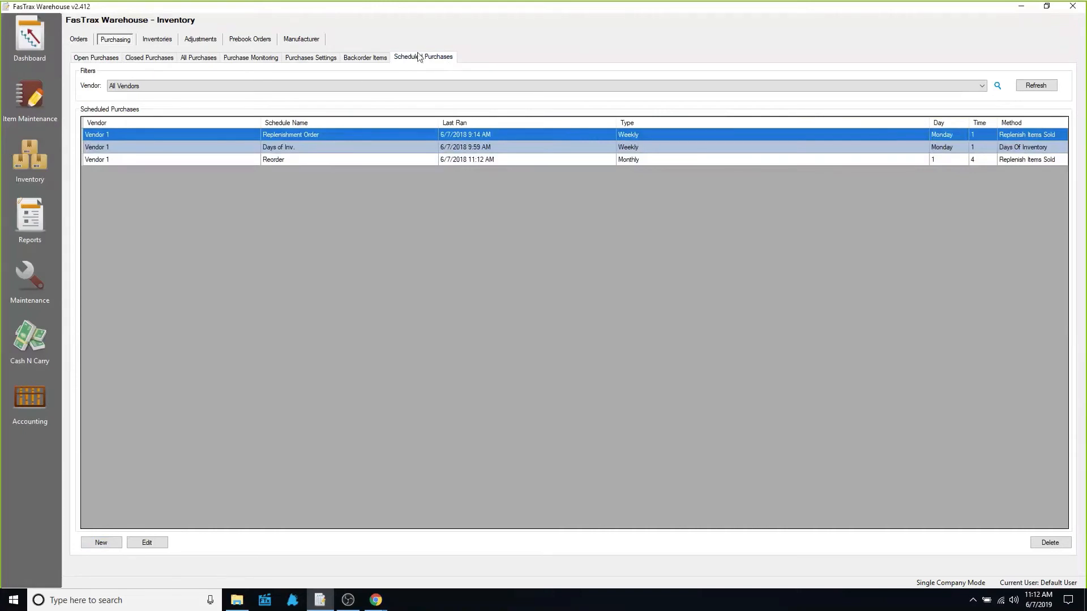
left_click(290, 160)
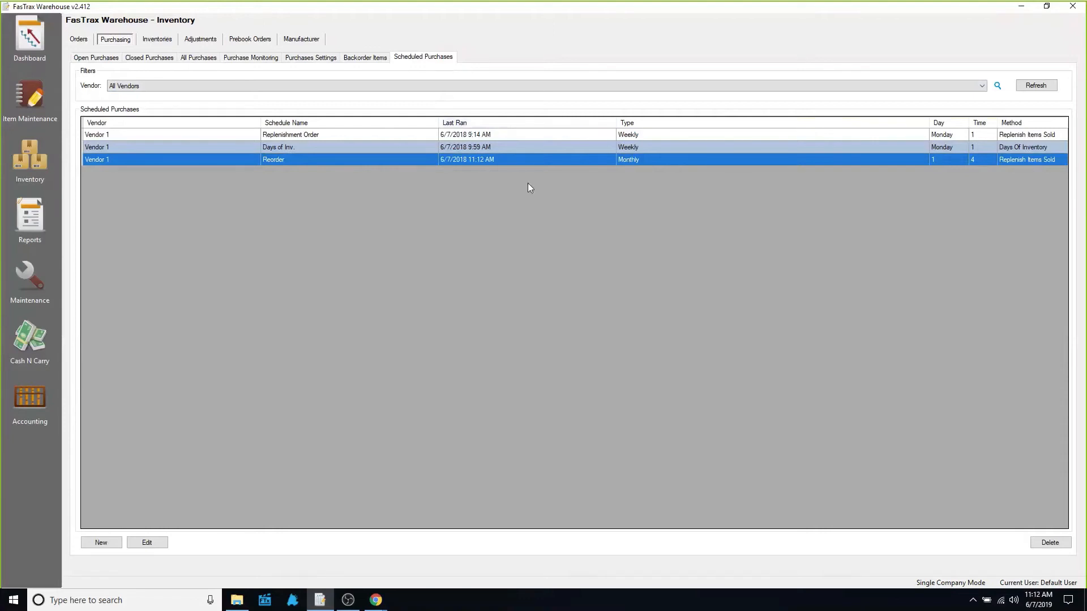
left_click(952, 147)
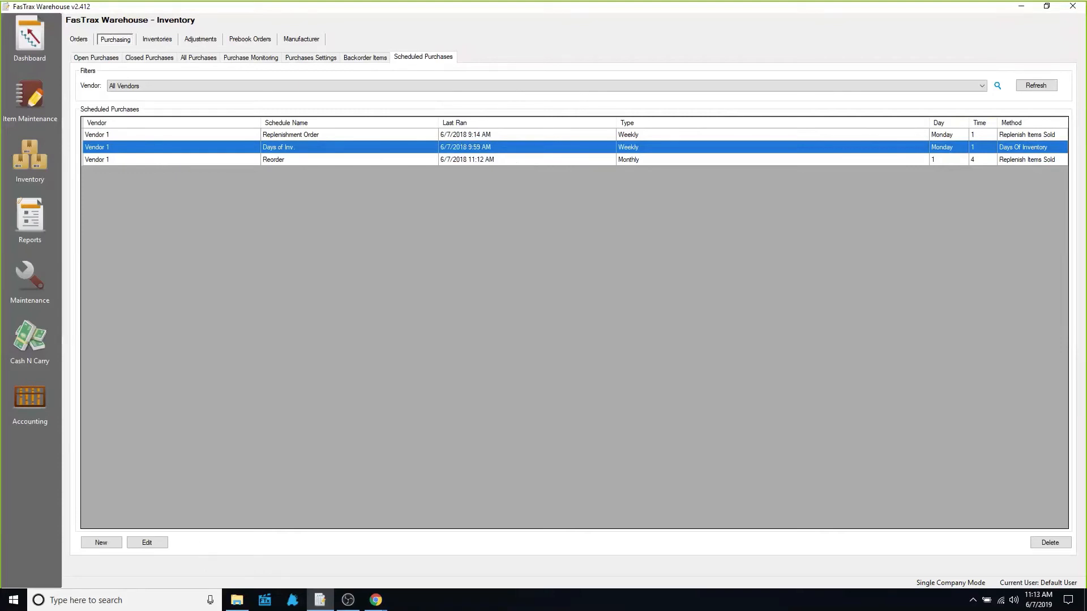
Step: Switch to the Windows Control Panel and open its System and Security settings
left_click(168, 603)
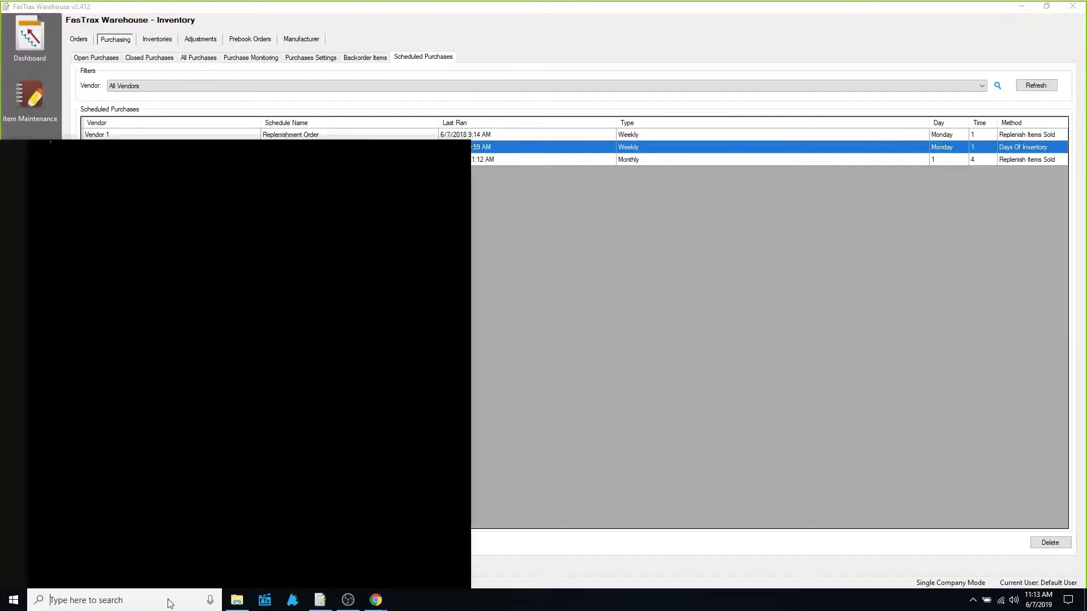
type("c")
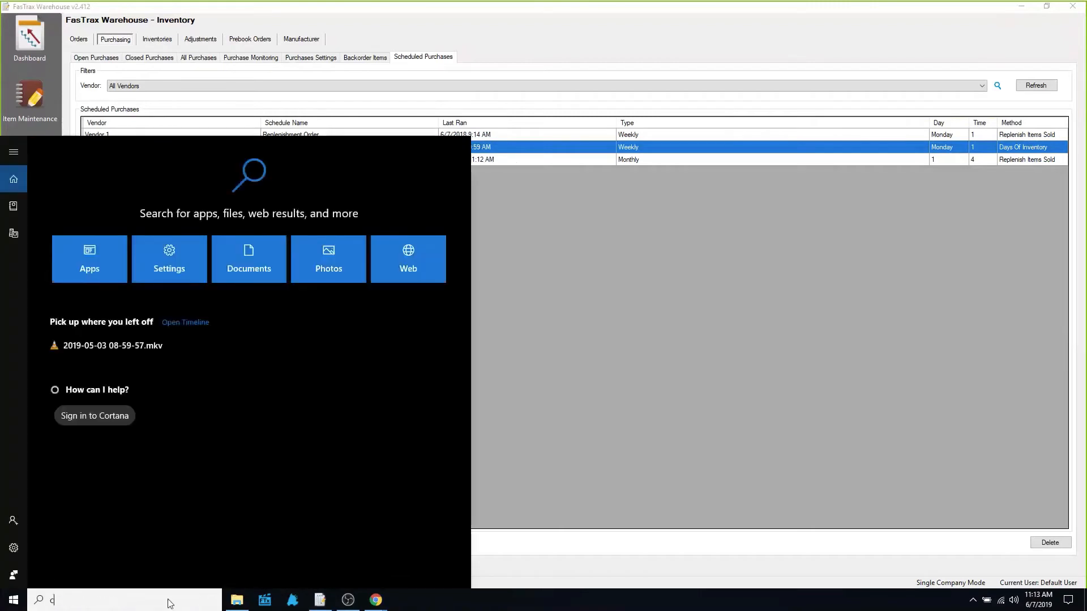
type("ontrol")
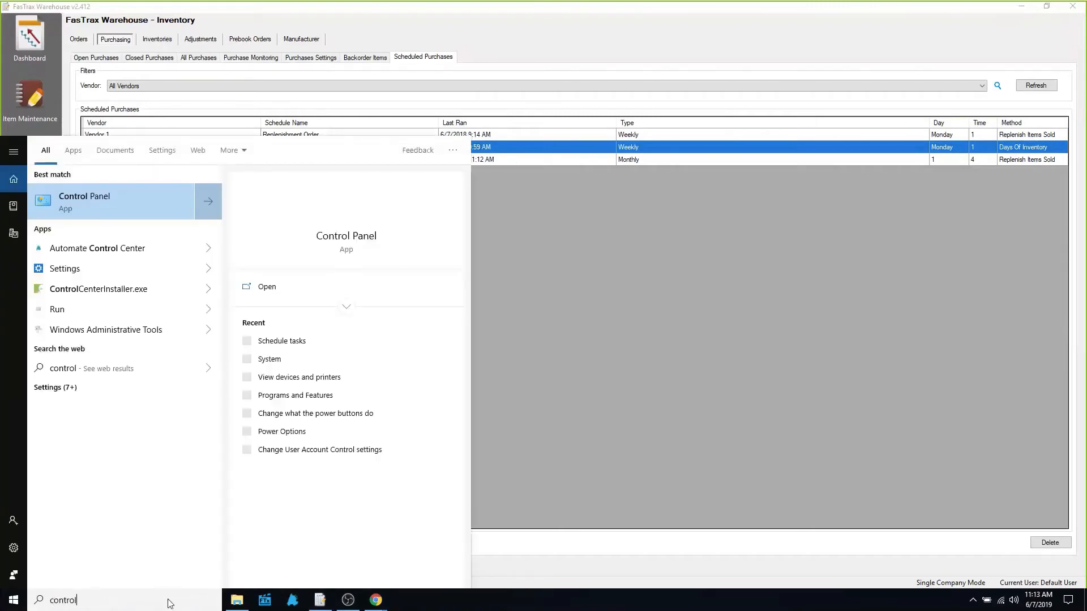
key("Return")
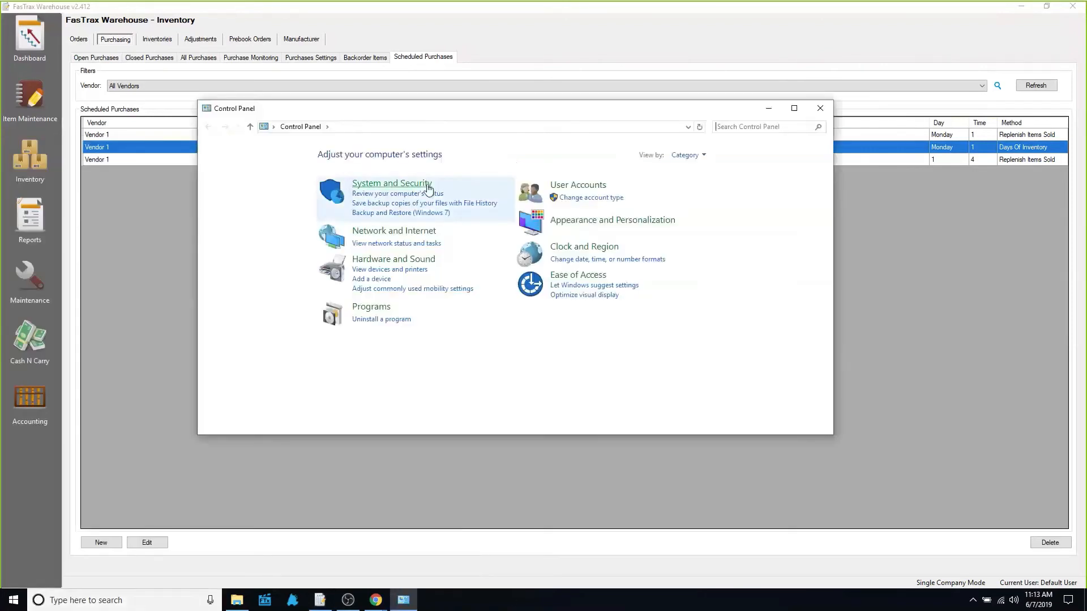
left_click(429, 188)
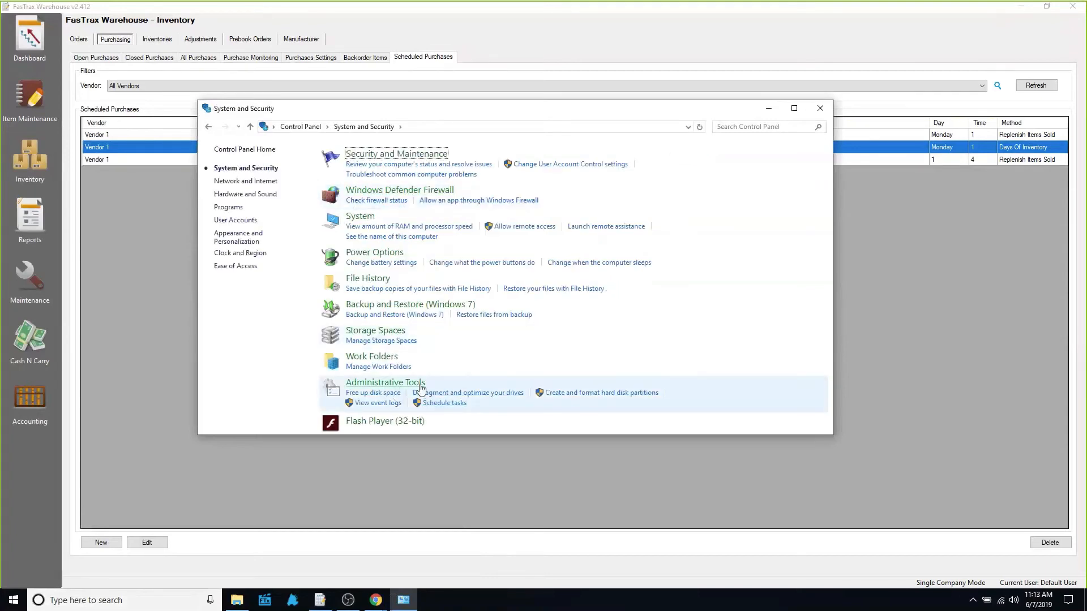
Step: Switch to the Windows Task Scheduler and open the properties of the Fastrax Warehouse Scheduled Task
left_click(444, 407)
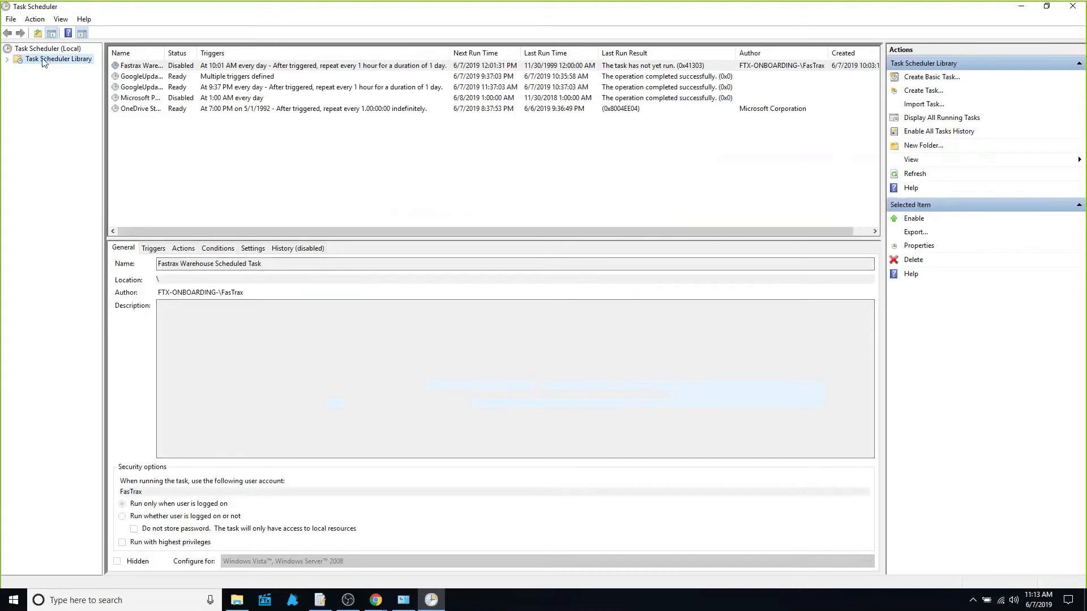
left_click(137, 67)
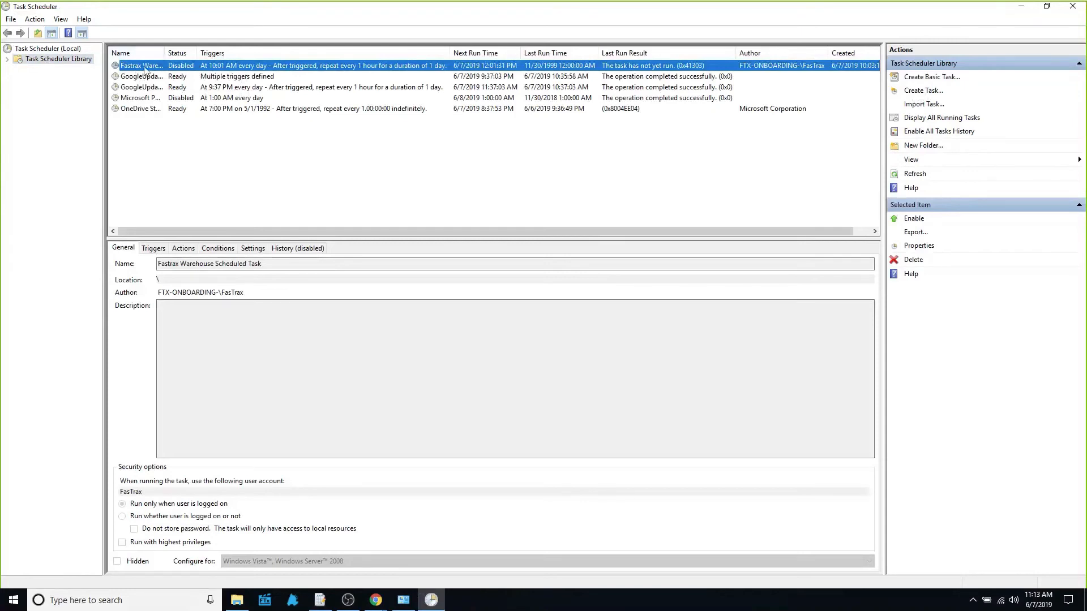
left_click(918, 245)
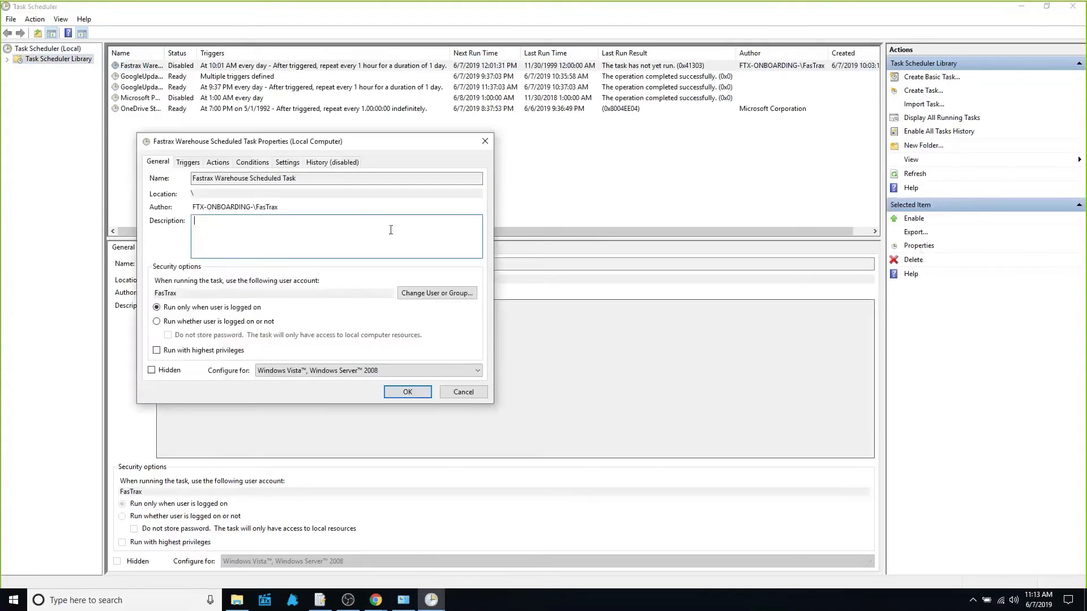
left_click_drag(298, 179, 190, 198)
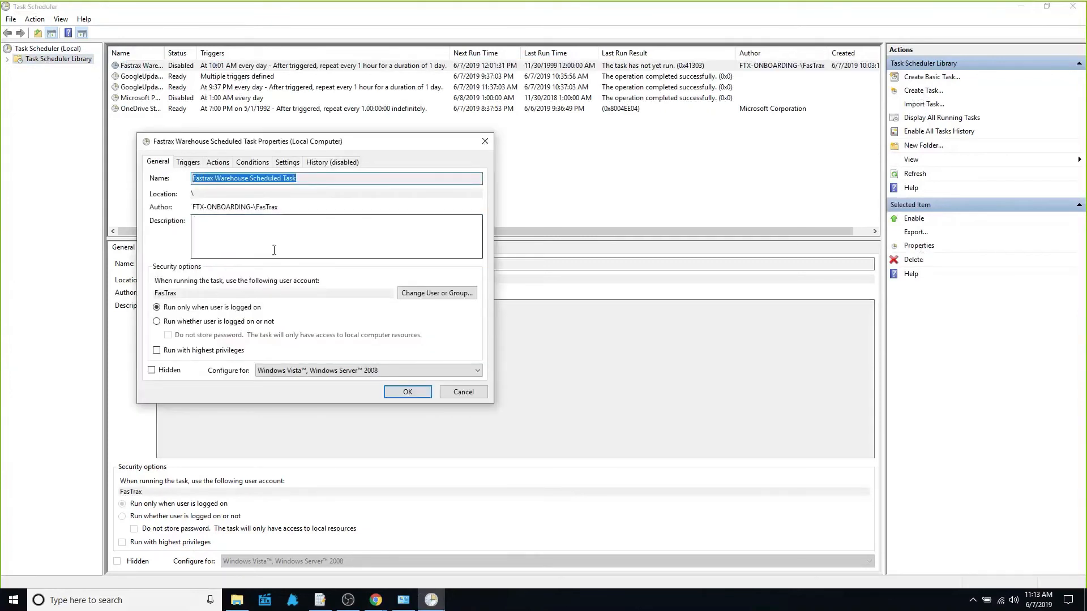
Step: Add a daily trigger recurring every 1 day and repeating every 1 hour for 1 day, and delete the 10:01 AM trigger
left_click(188, 162)
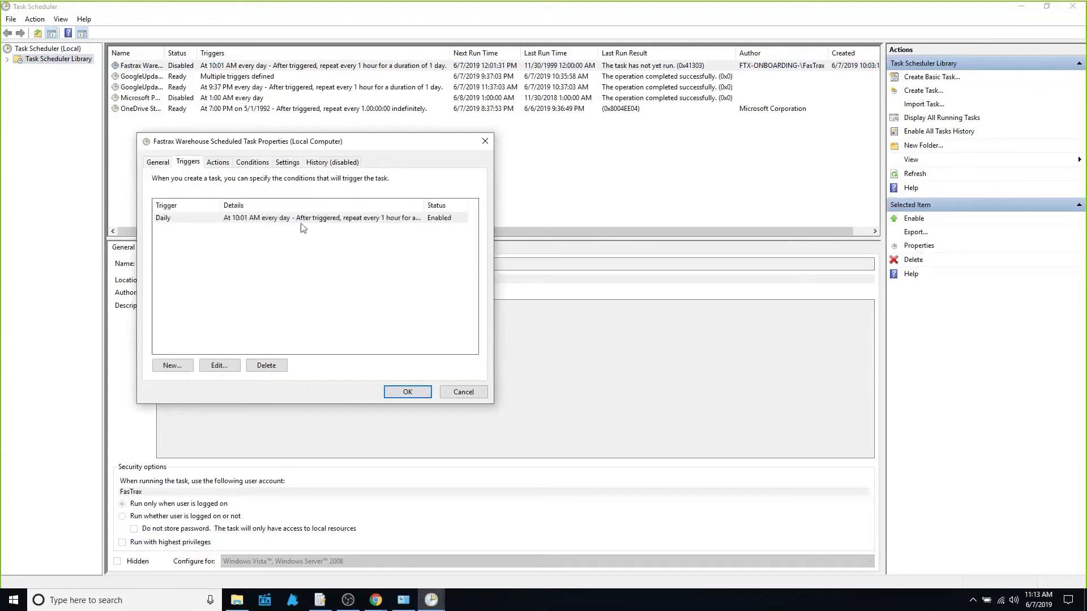
left_click(177, 368)
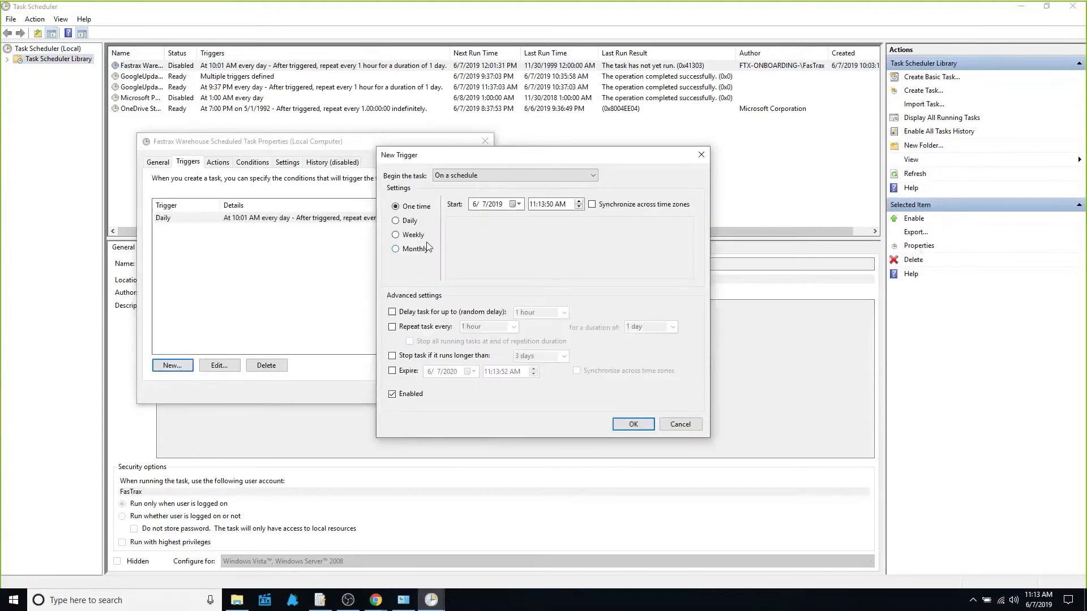
left_click(396, 221)
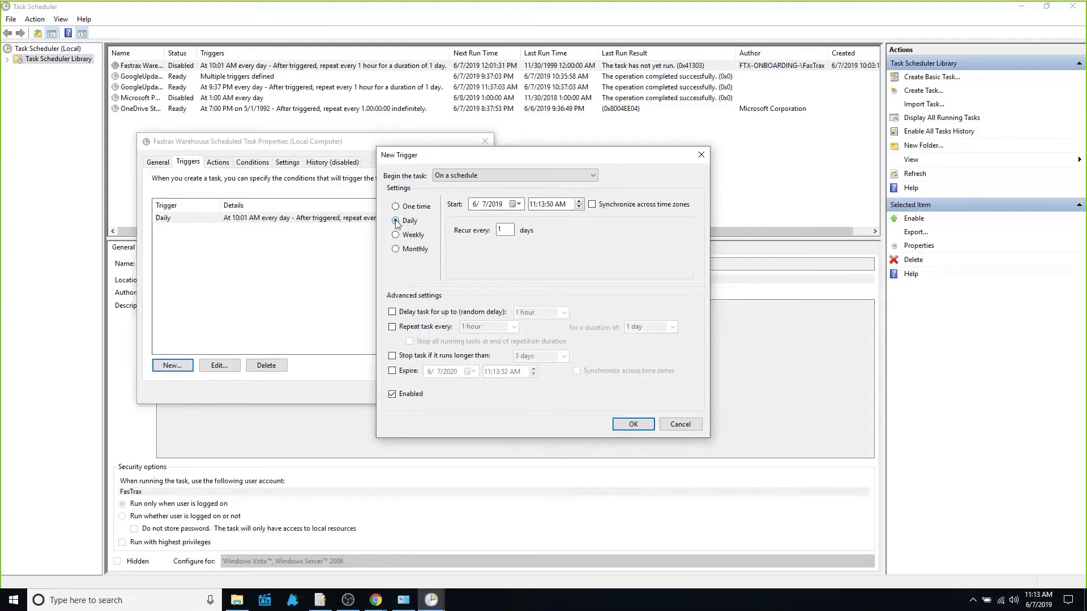
left_click(507, 230)
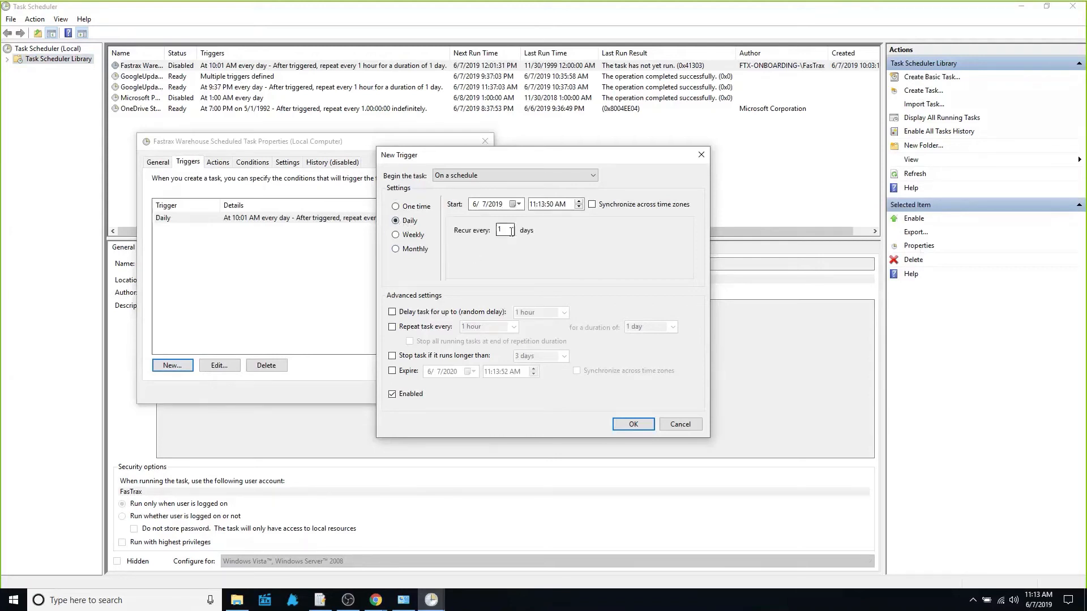
left_click(392, 327)
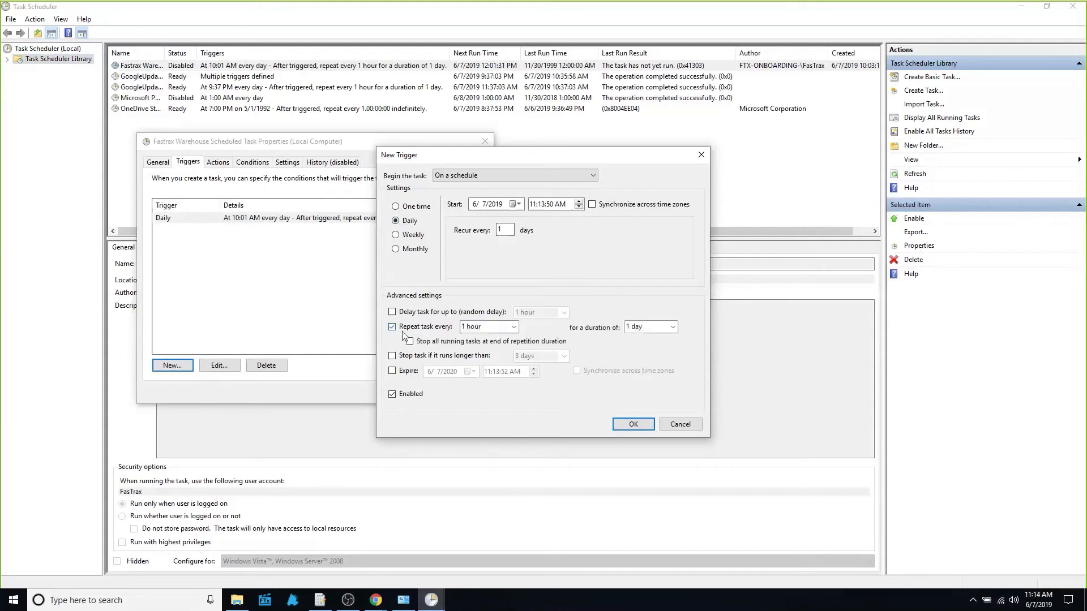
left_click(513, 327)
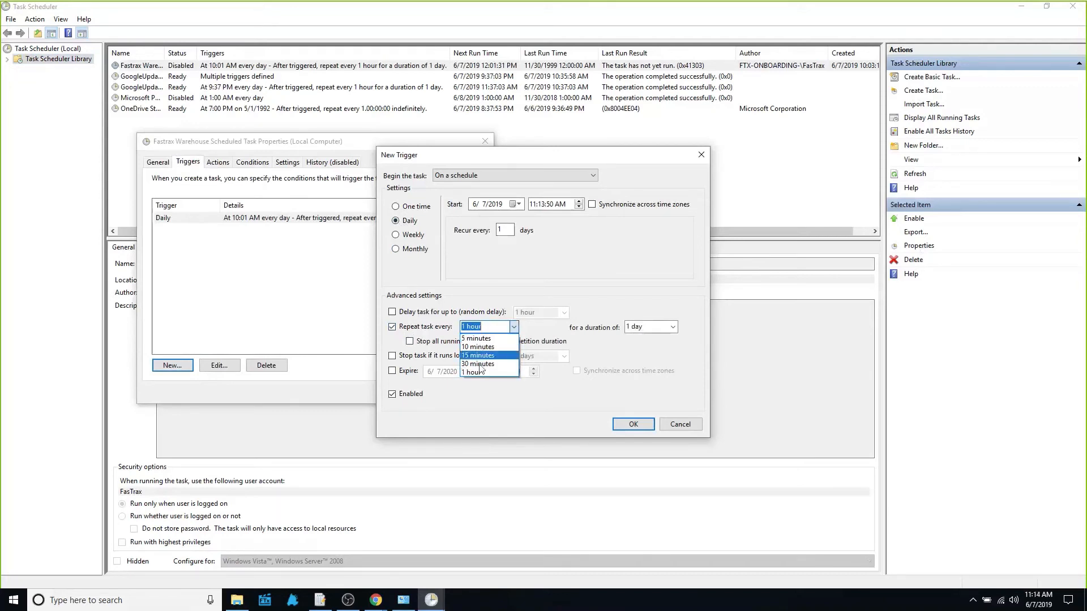
left_click(542, 332)
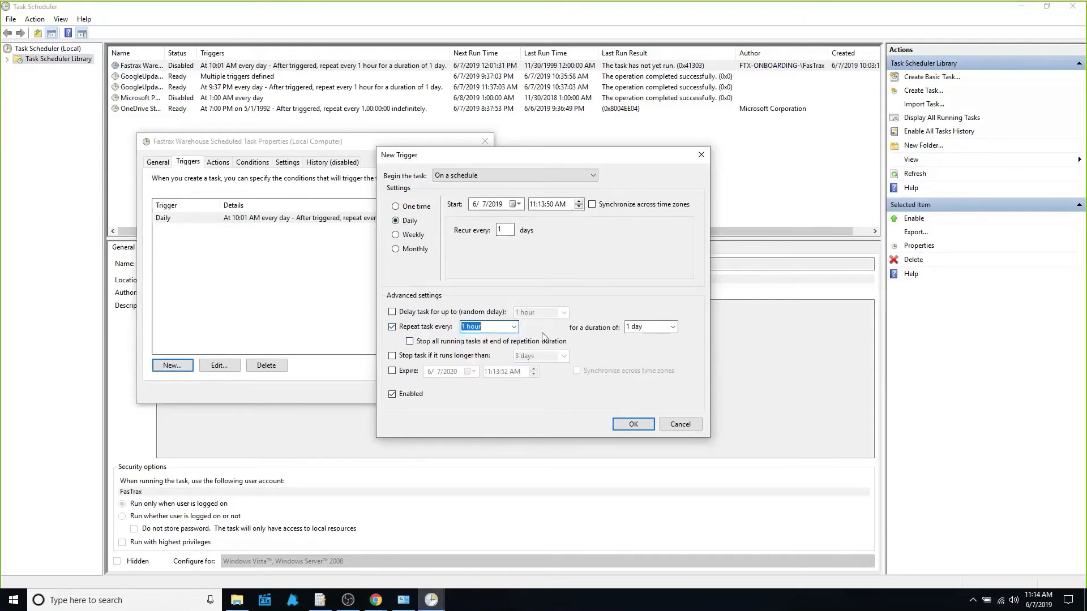
left_click(642, 429)
left_click(643, 427)
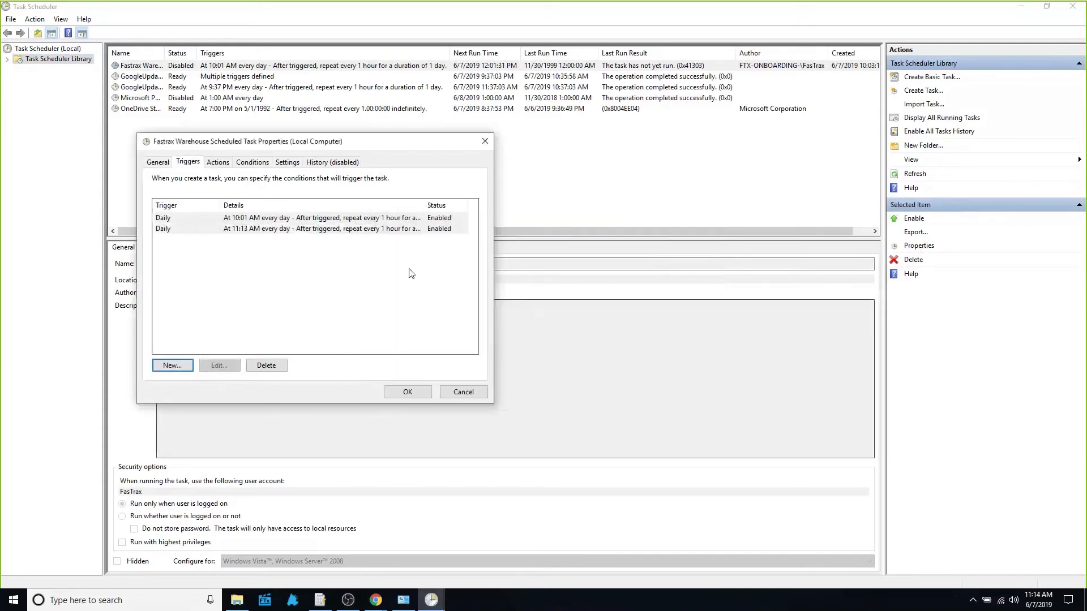
left_click(253, 217)
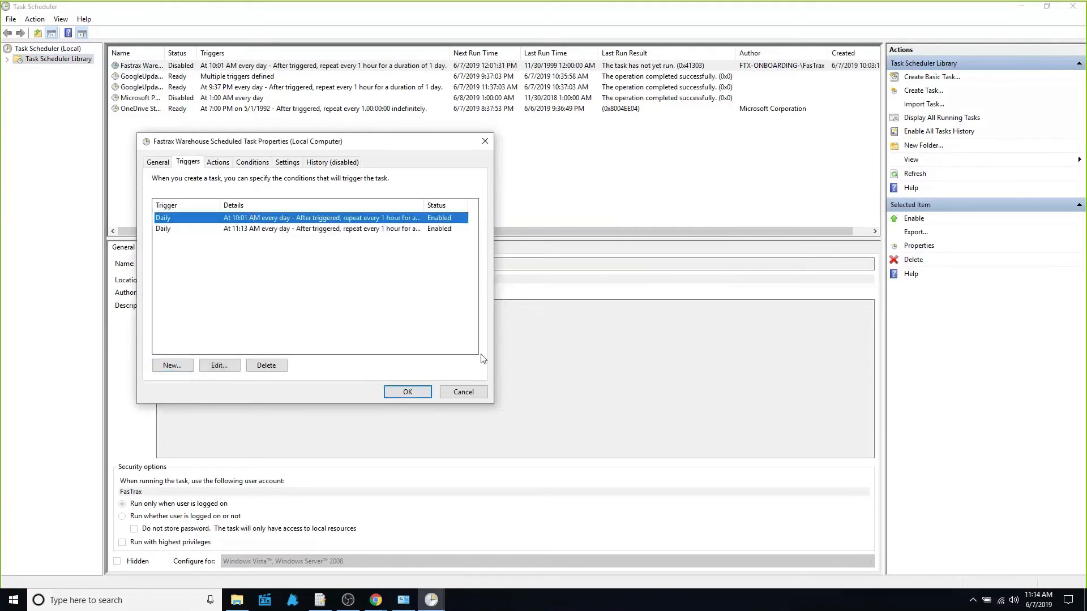
left_click(266, 366)
Step: Examine the task's Start a program action and find the WarehouseScheduledTasks application in the Fastrax folder
left_click(229, 164)
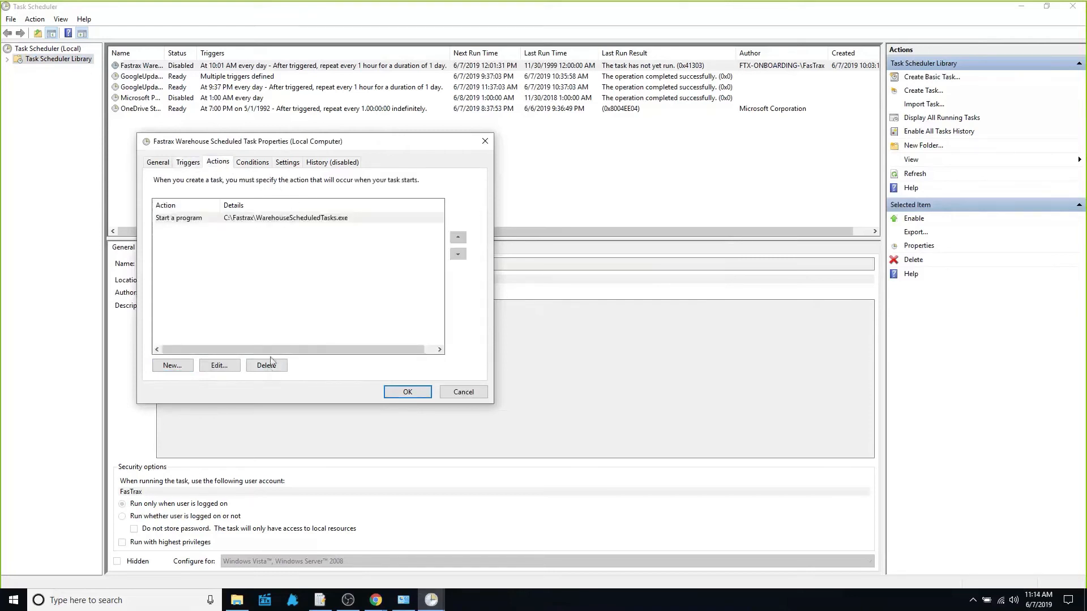
left_click(221, 367)
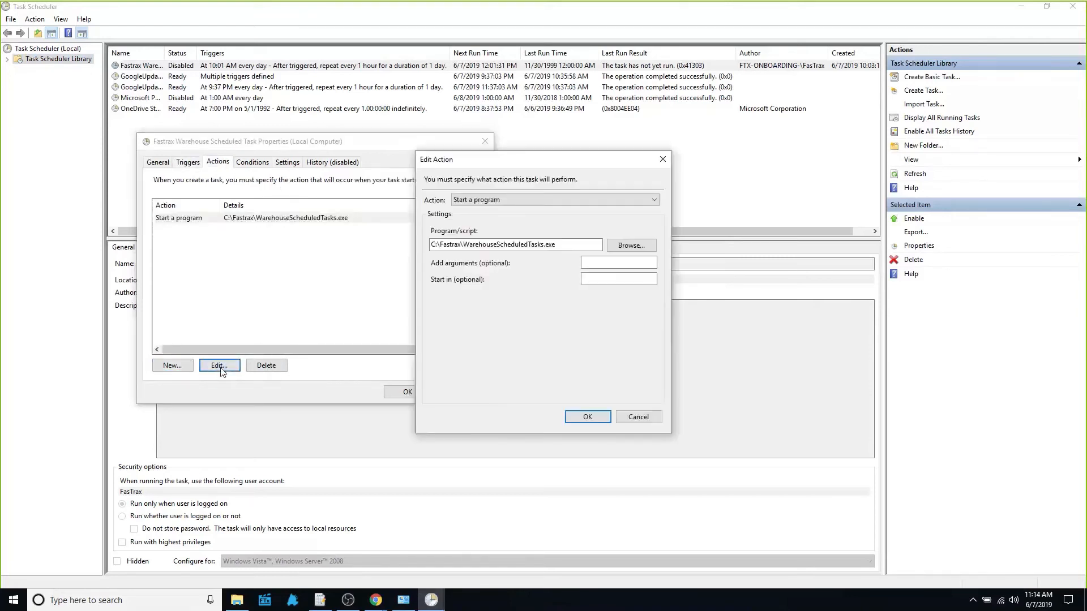
left_click(565, 202)
left_click(565, 202)
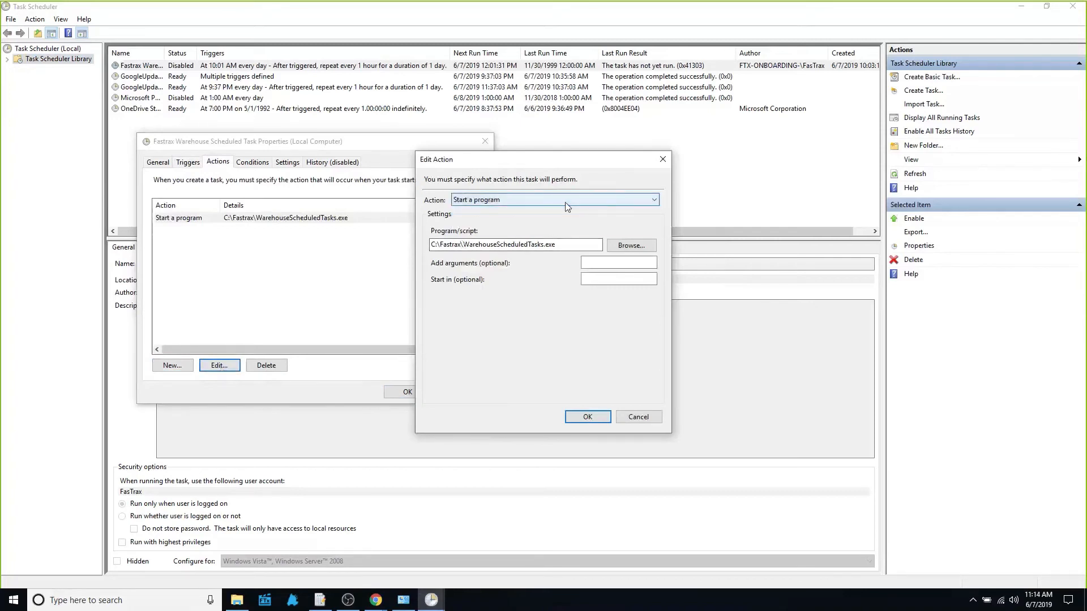
left_click(632, 246)
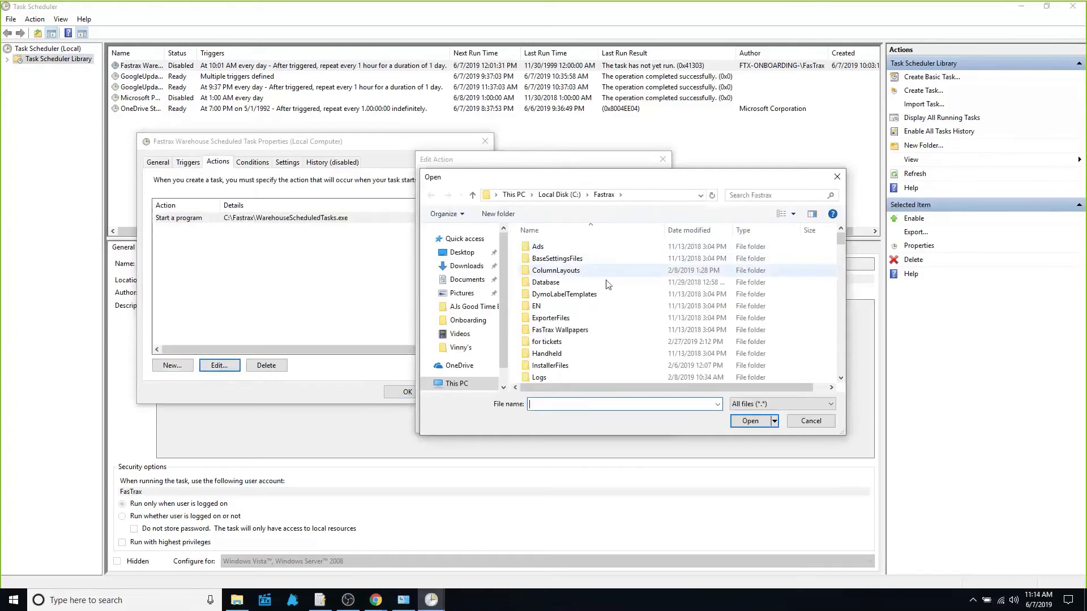
scroll(572, 277, "down", 10)
scroll(572, 277, "down", 5)
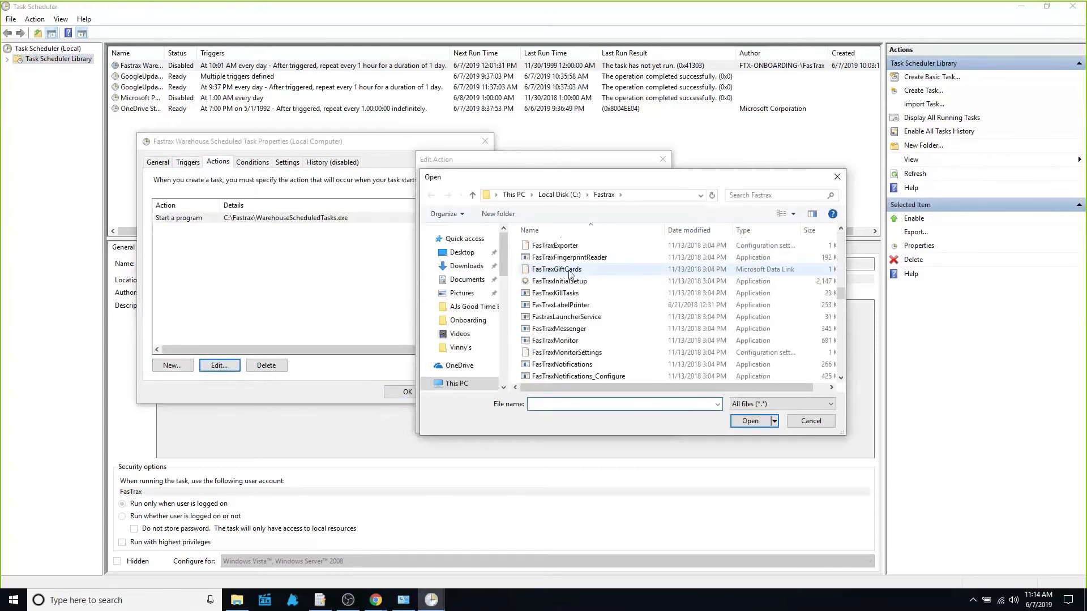
scroll(570, 274, "down", 10)
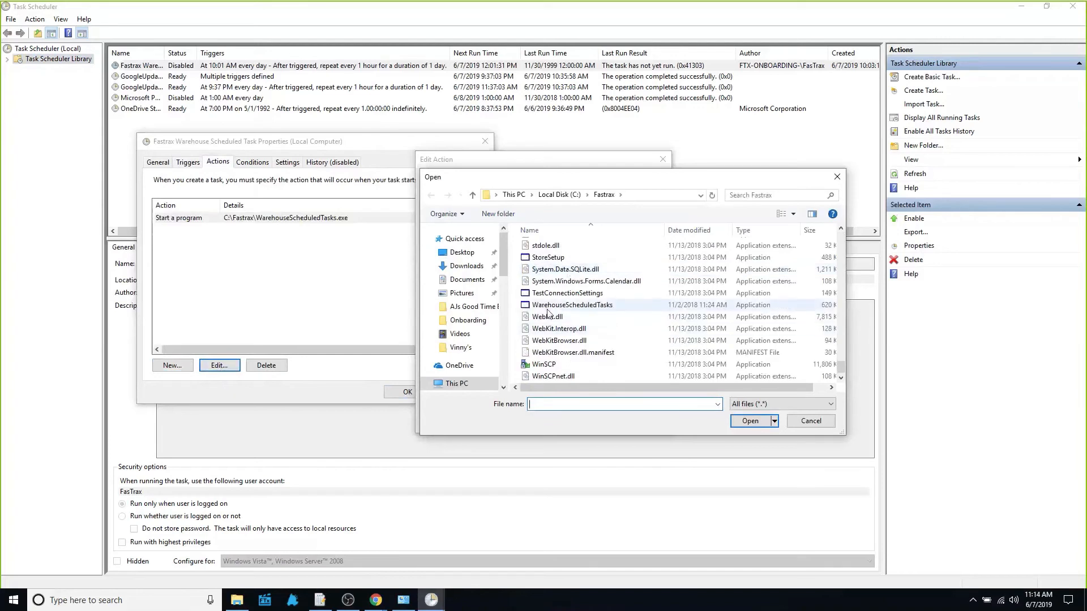
left_click(602, 307)
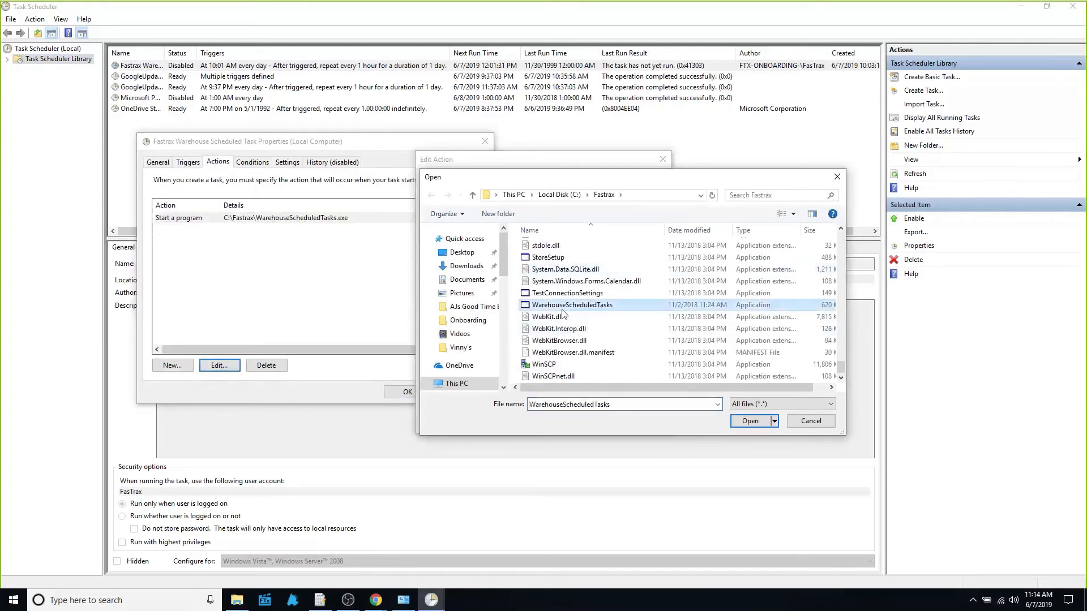
left_click(820, 424)
left_click(587, 417)
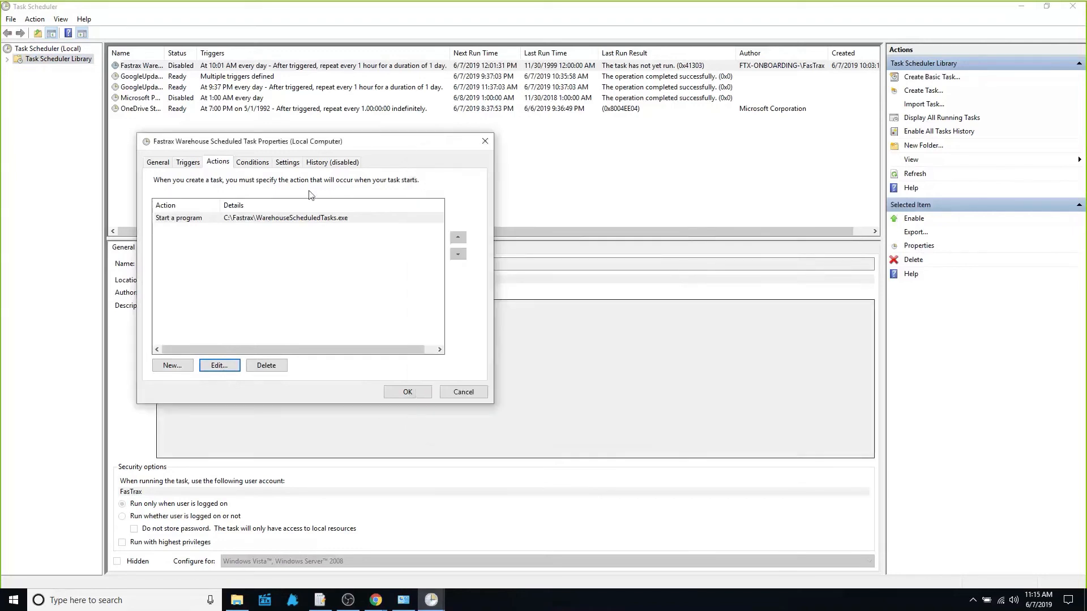
Step: Save the scheduled task's properties and close Task Scheduler and the Control Panel
left_click(407, 395)
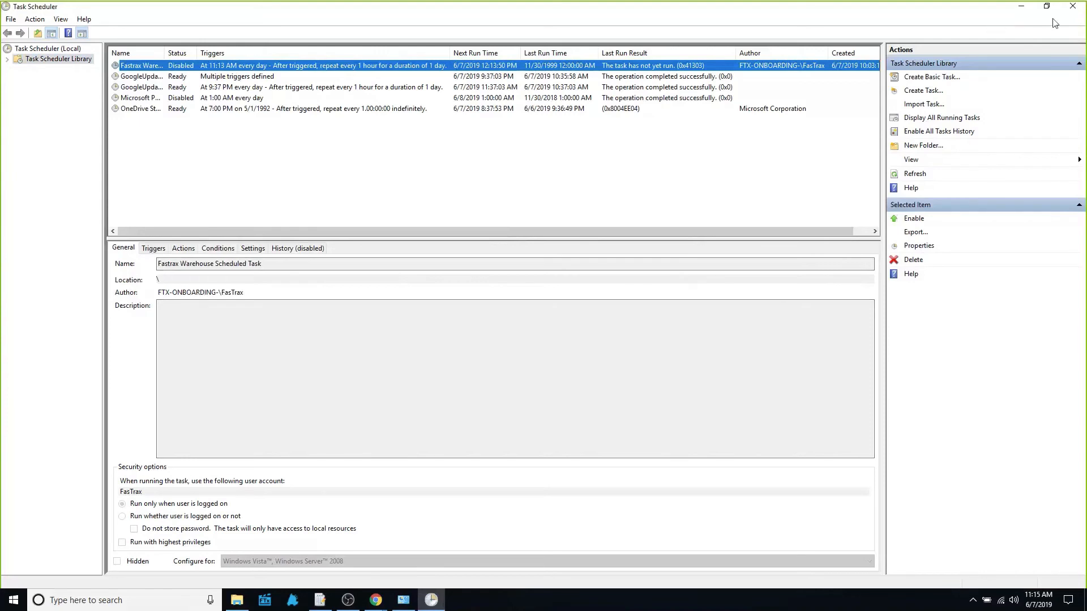
left_click(1073, 13)
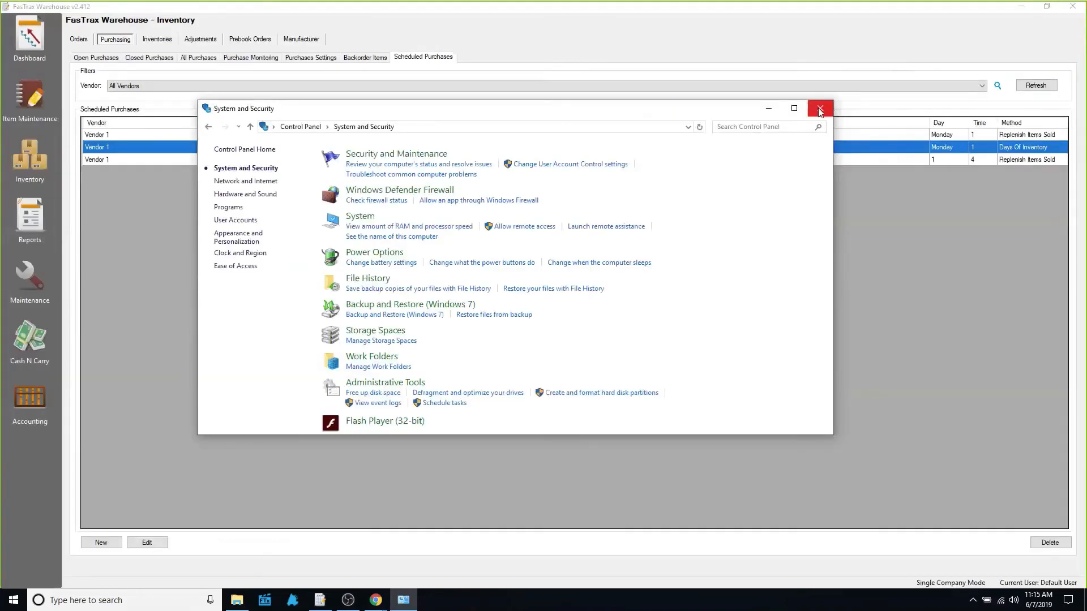
left_click(821, 108)
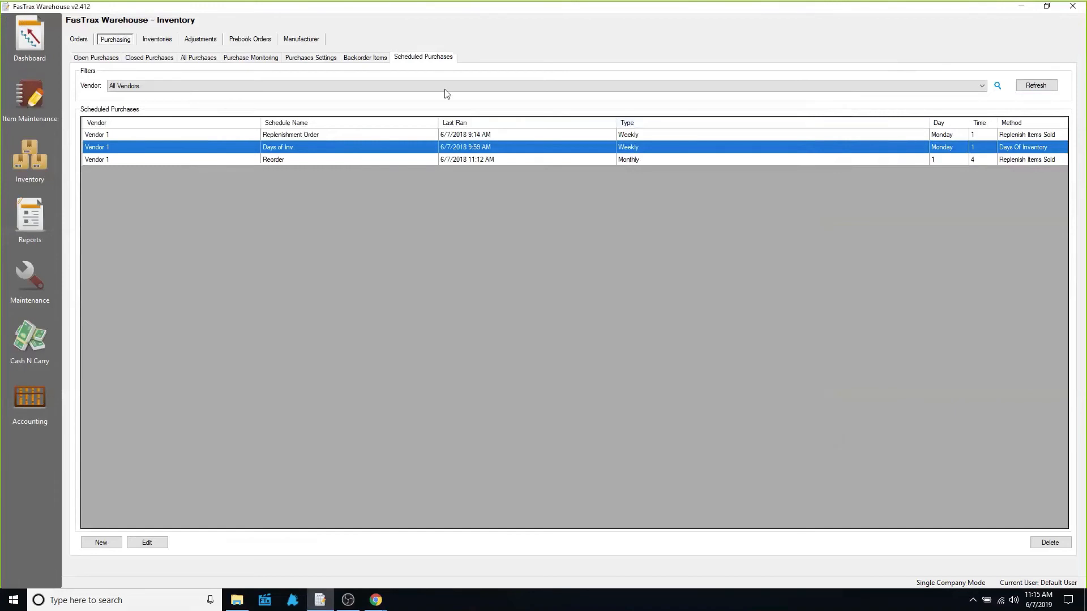
Step: View the open purchases and look at the details of the Vendor 1 purchase from 6/7/2019 11:04 AM
left_click(102, 60)
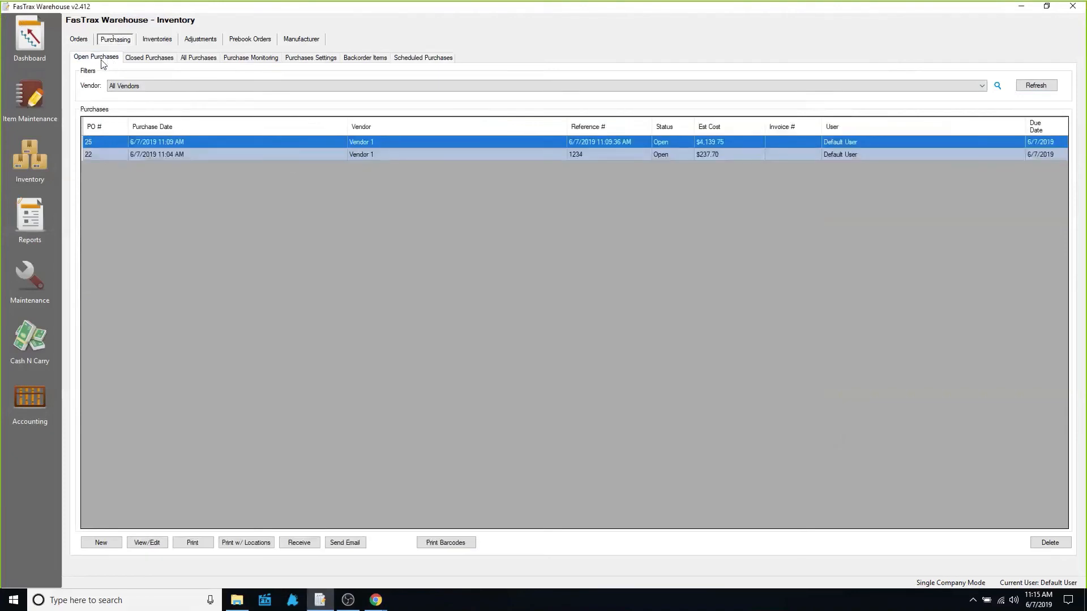
left_click(102, 155)
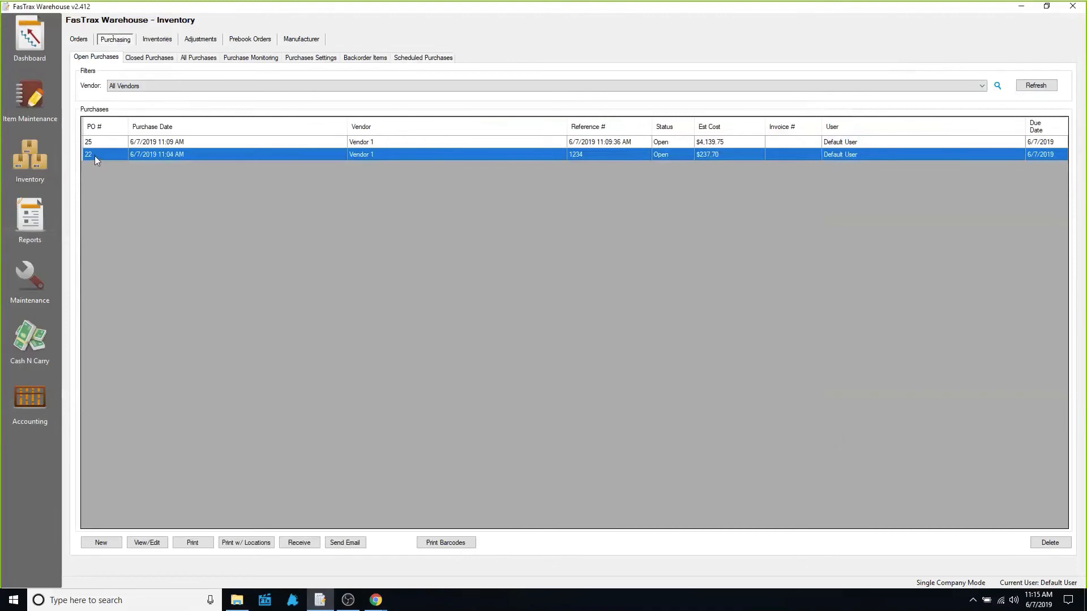
double_click(96, 155)
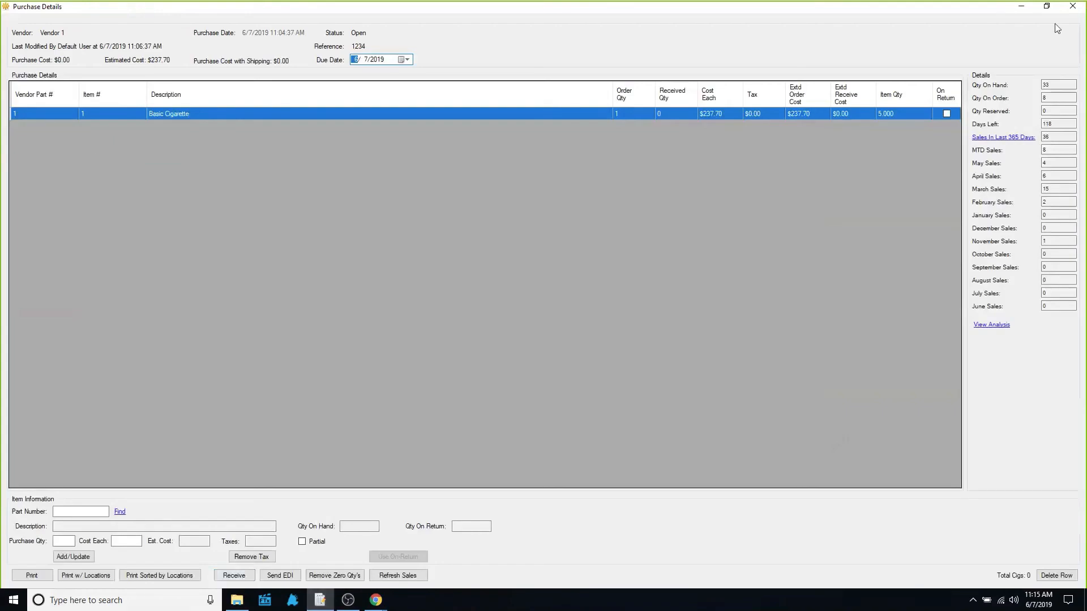
left_click(1074, 8)
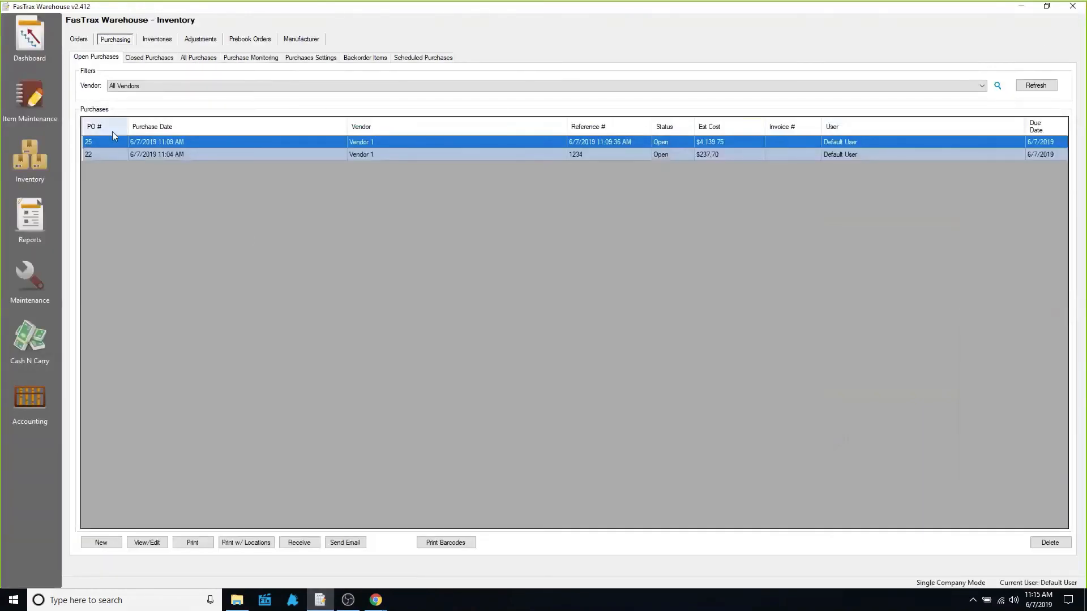
Step: Start receiving the 11:04 AM Vendor 1 purchase, entering the invoice number and a received quantity of 1 for Basic Cigarette
left_click(102, 155)
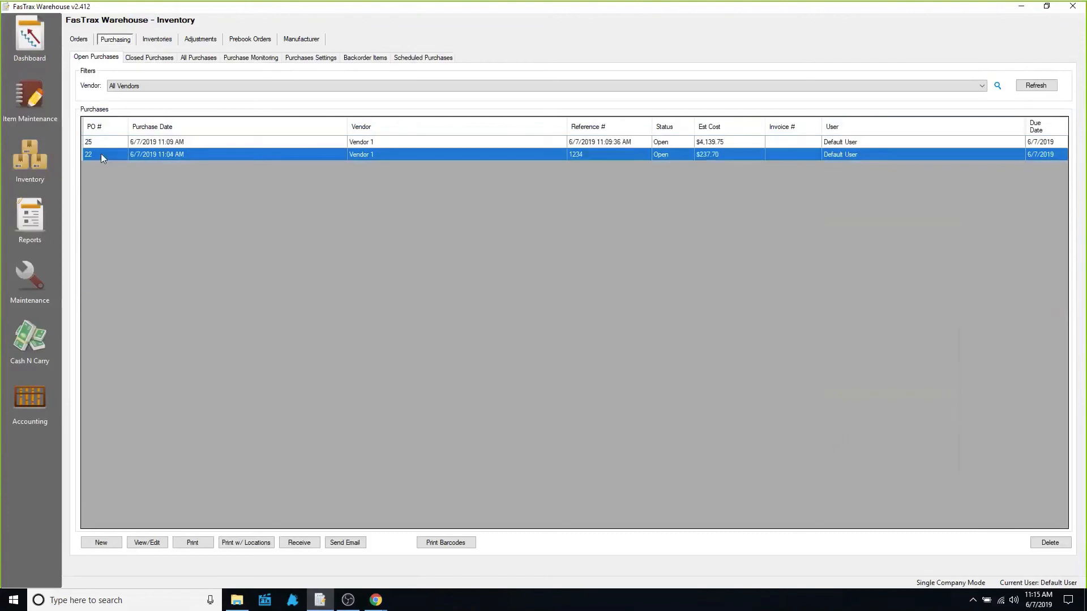
left_click(296, 544)
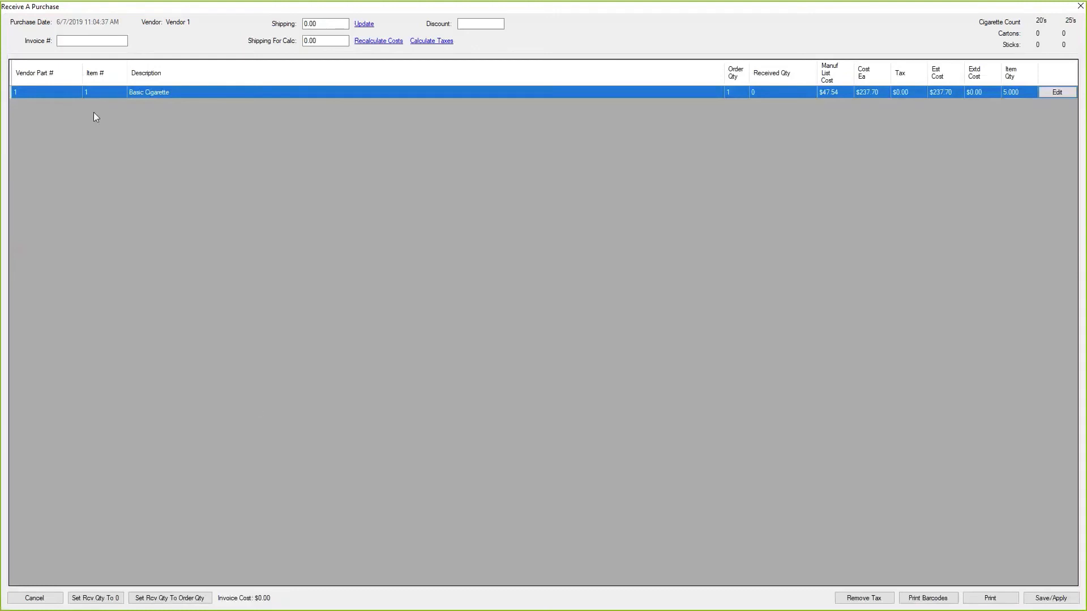
left_click(89, 42)
type("1234")
left_click(763, 91)
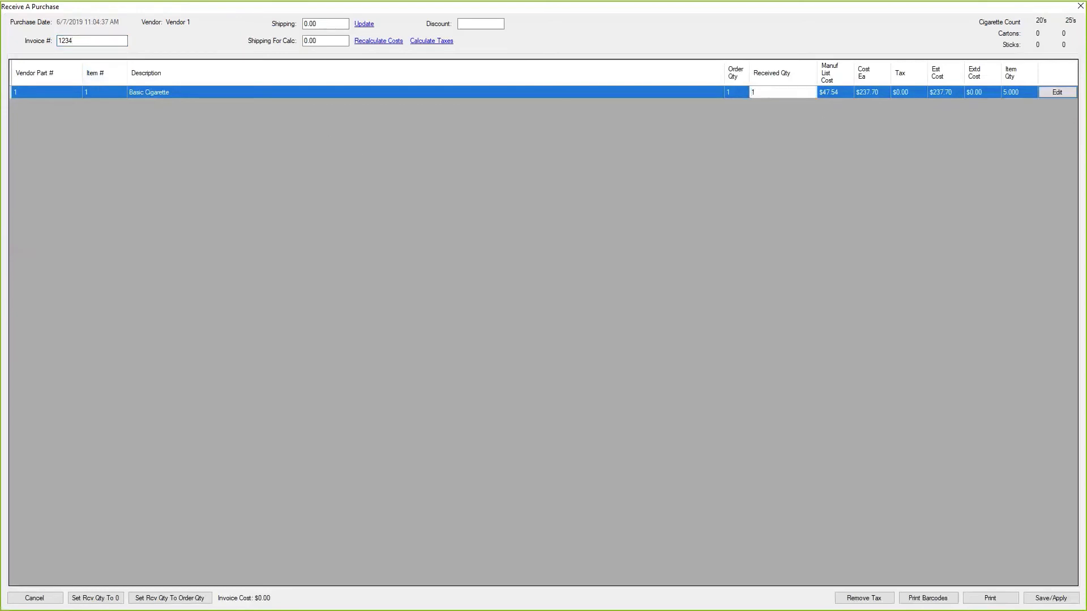
left_click(837, 93)
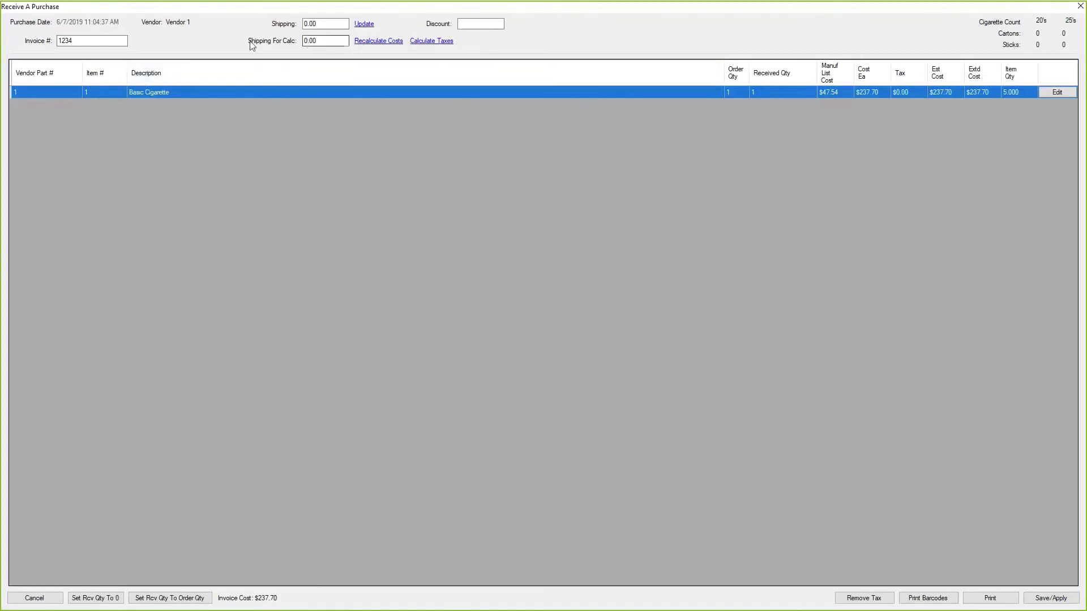
Step: Set the shipping amount for calculation to 5.00 and recalculate the item costs to include it
left_click(307, 44)
double_click(308, 44)
type("5.00")
left_click(386, 44)
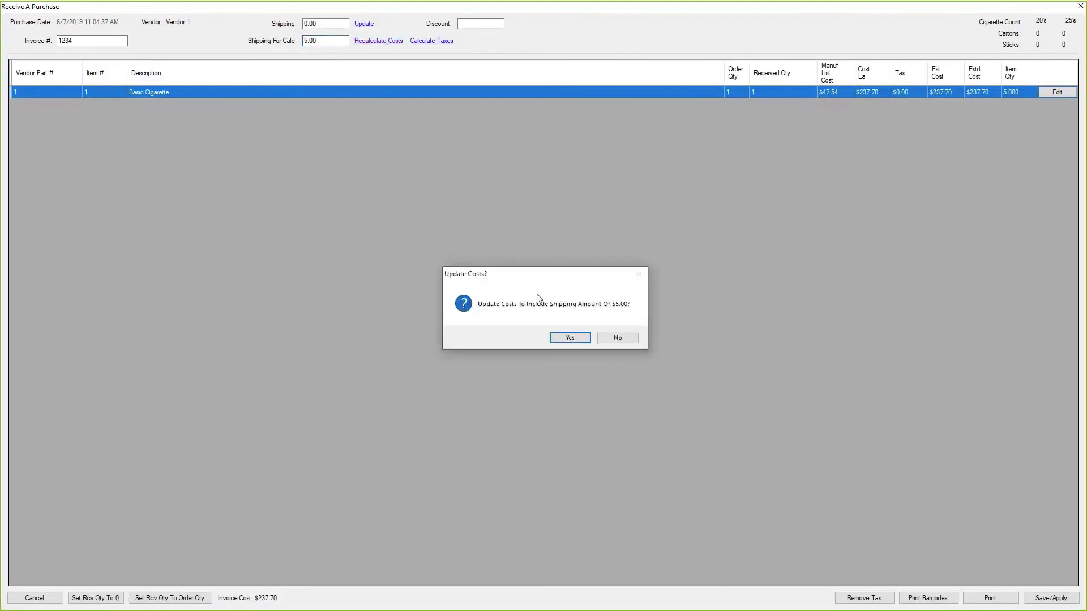
left_click(583, 339)
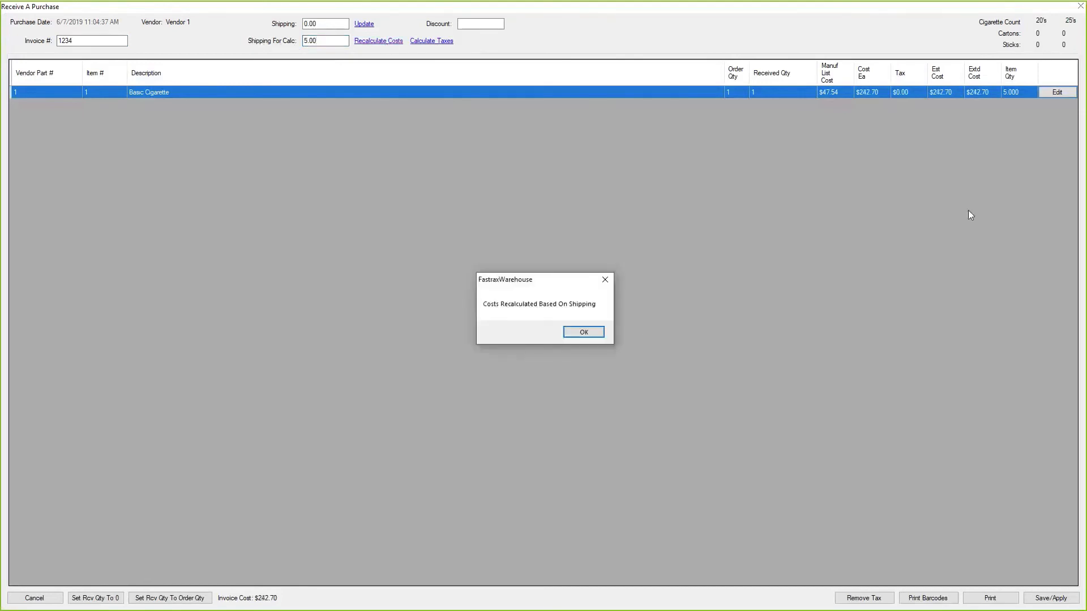
left_click(600, 334)
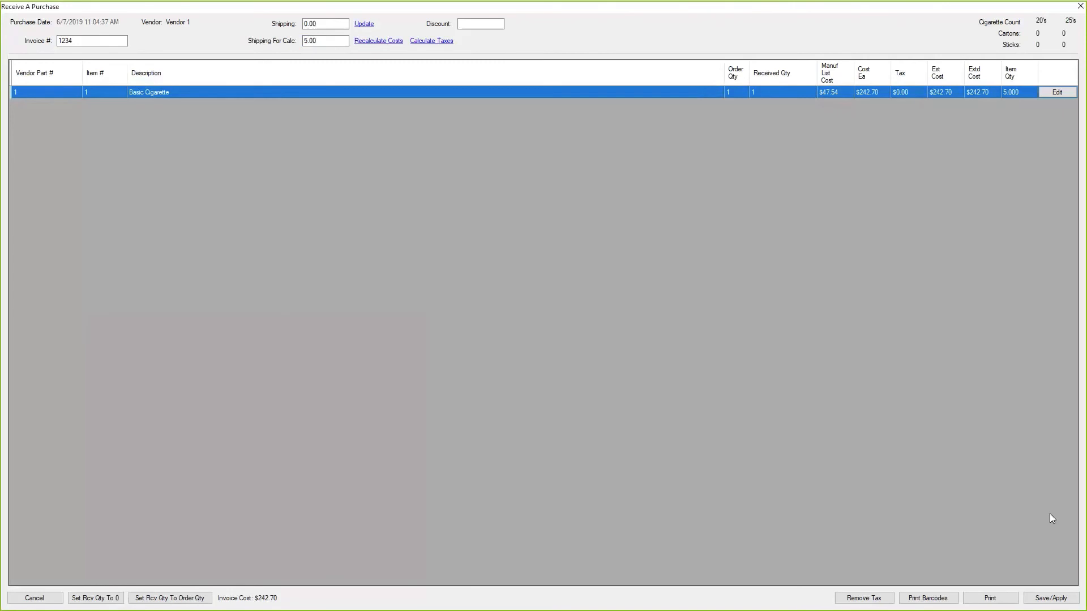
Step: Save and apply the received 11:04 AM purchase to inventory, close it, and view the closed purchases
left_click(1052, 600)
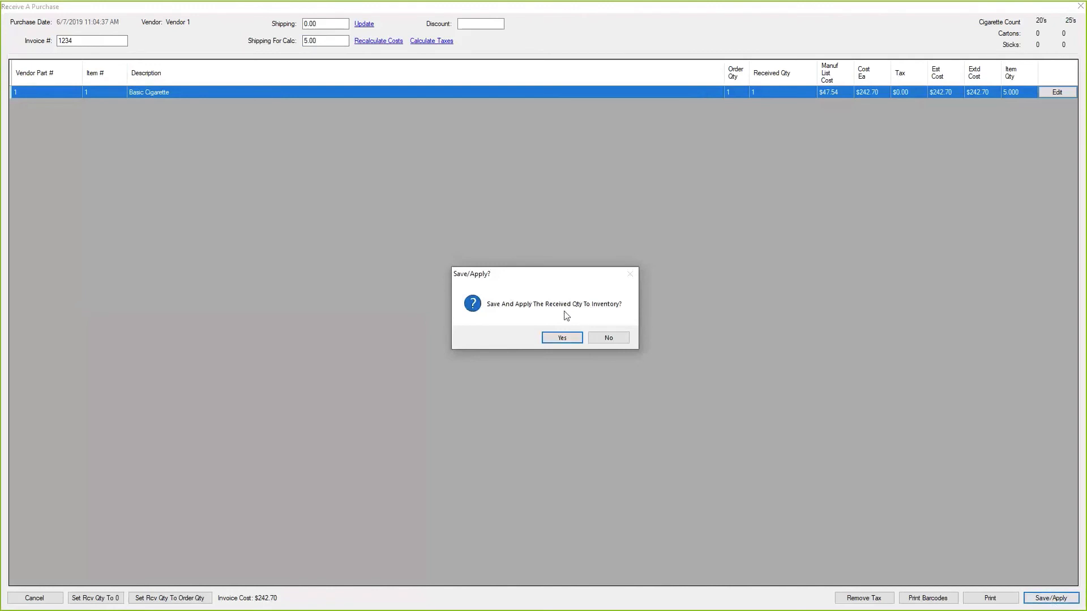
left_click(560, 340)
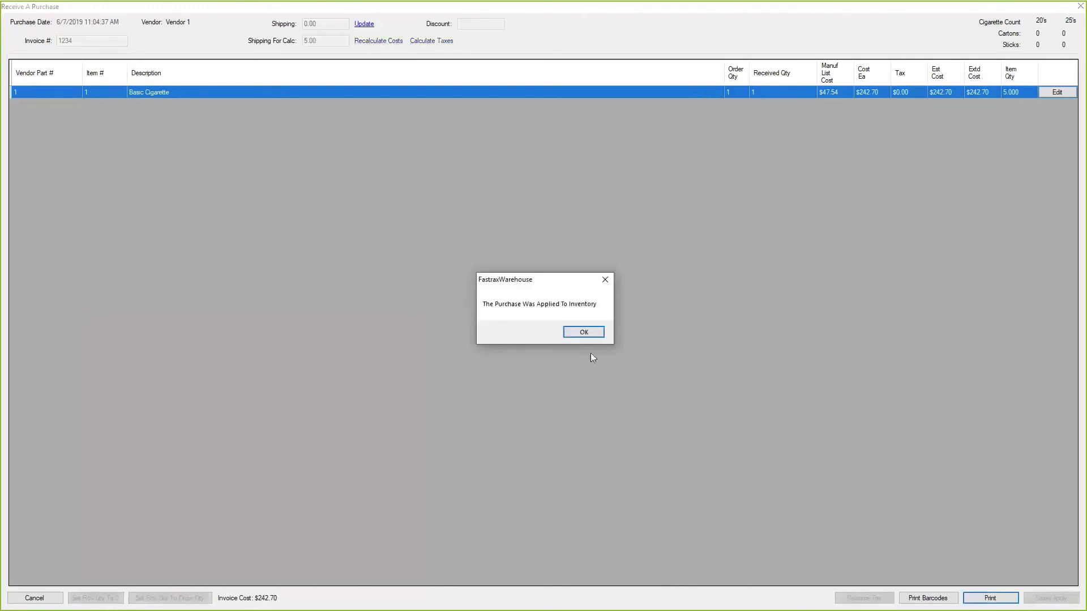
left_click(591, 333)
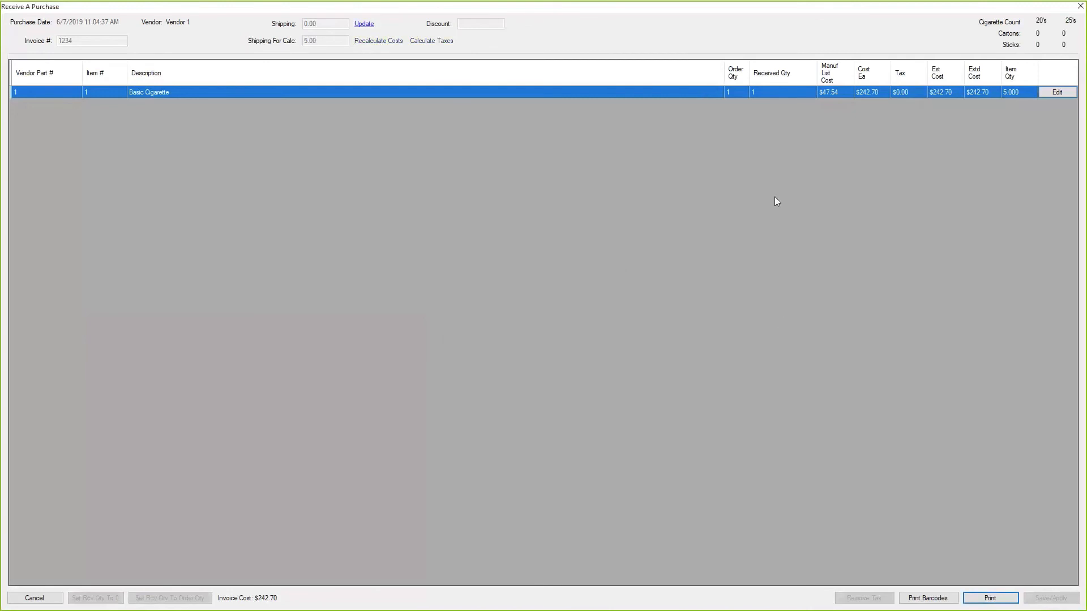
left_click(1080, 6)
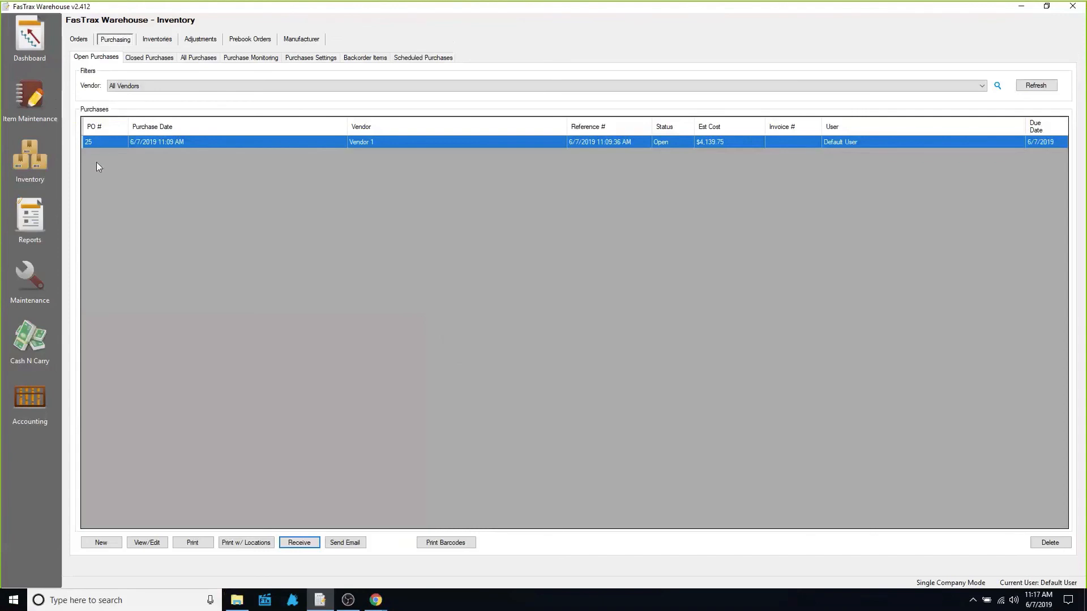
left_click(152, 57)
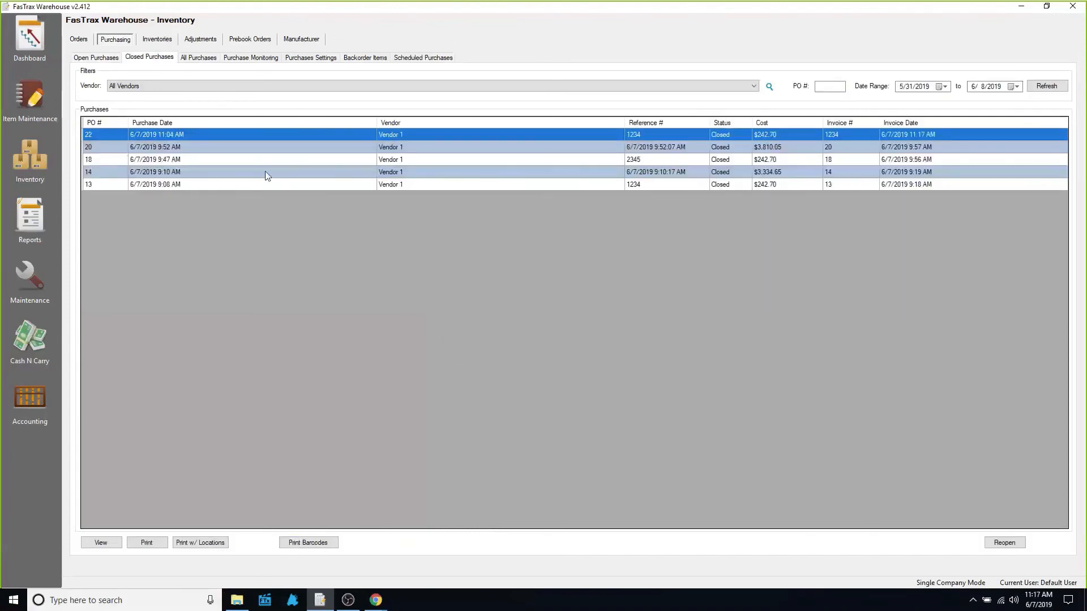
Step: Start receiving the open Vendor 1 purchase from 6/7/2019 11:09 AM and enter its invoice number
left_click(83, 60)
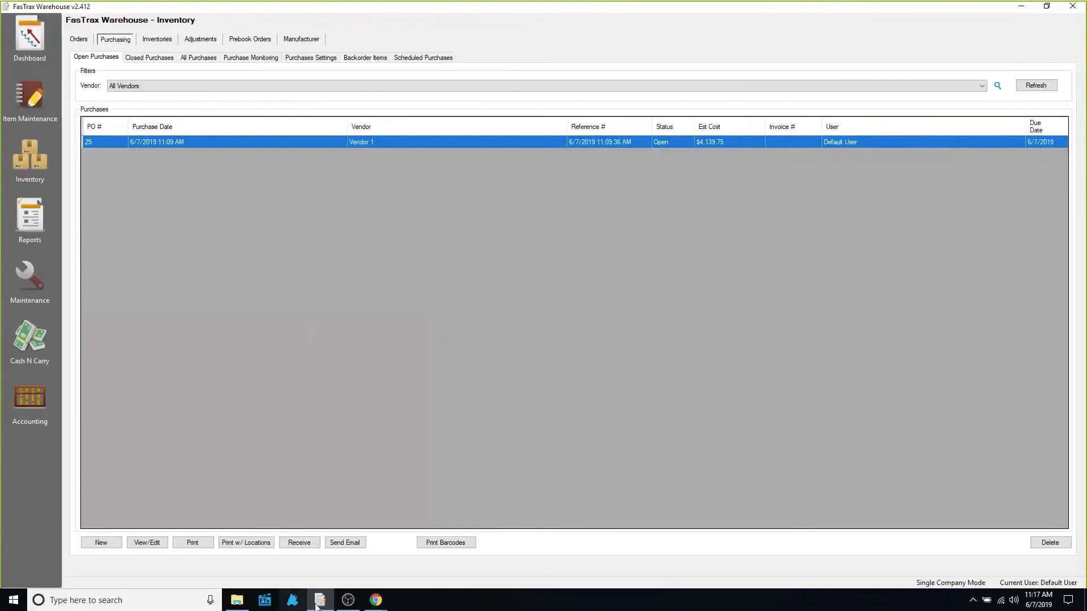
left_click(299, 543)
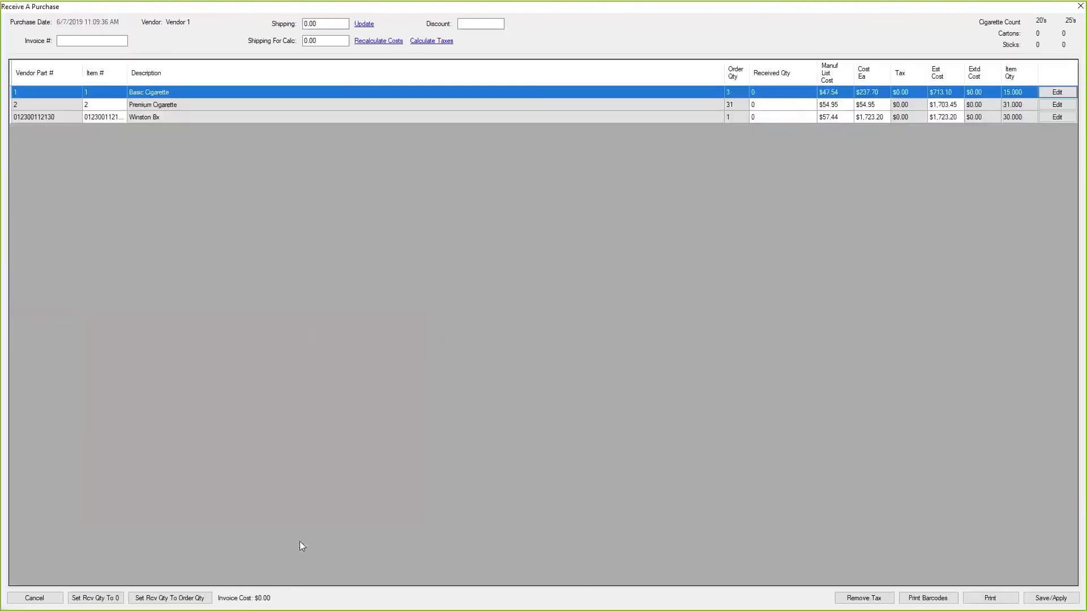
left_click(114, 40)
type("25")
Step: Set the received quantity to the order quantity for all items on the purchase
left_click(770, 93)
left_click(770, 104)
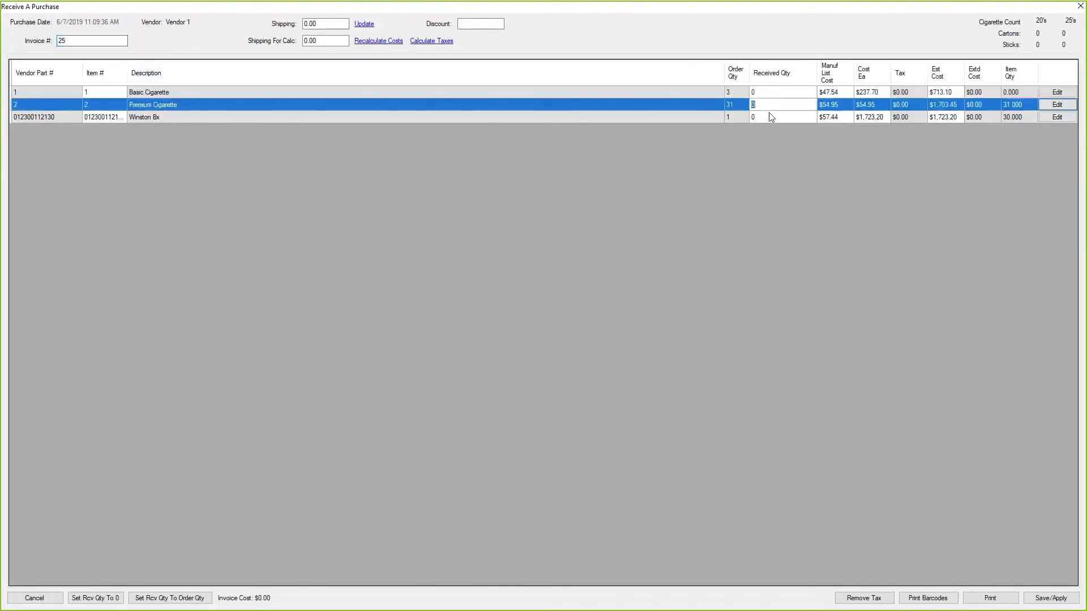
left_click(771, 116)
left_click(769, 92)
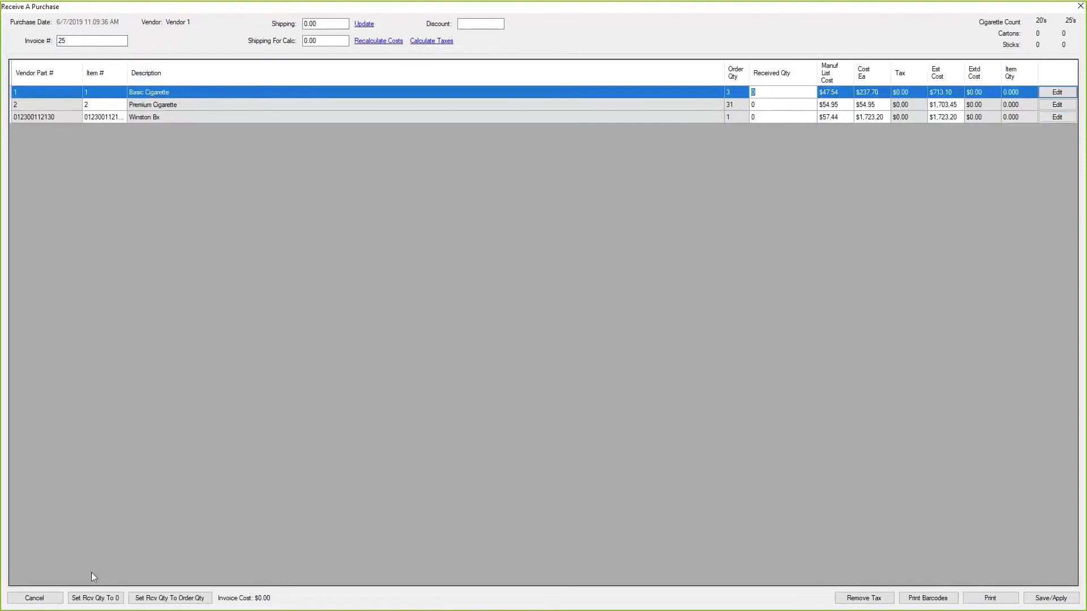
left_click(193, 601)
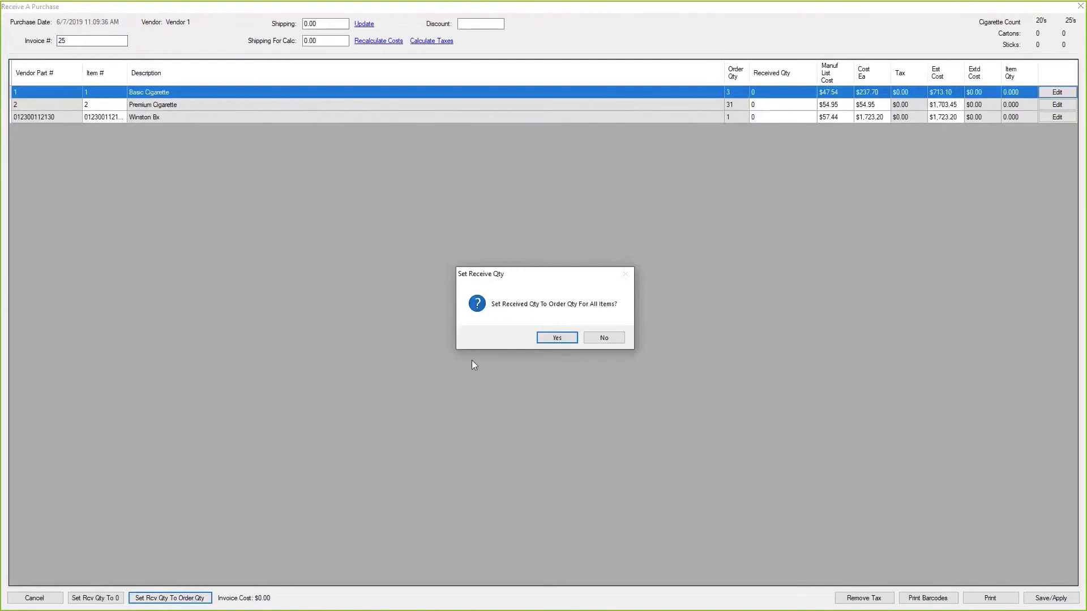
left_click(557, 338)
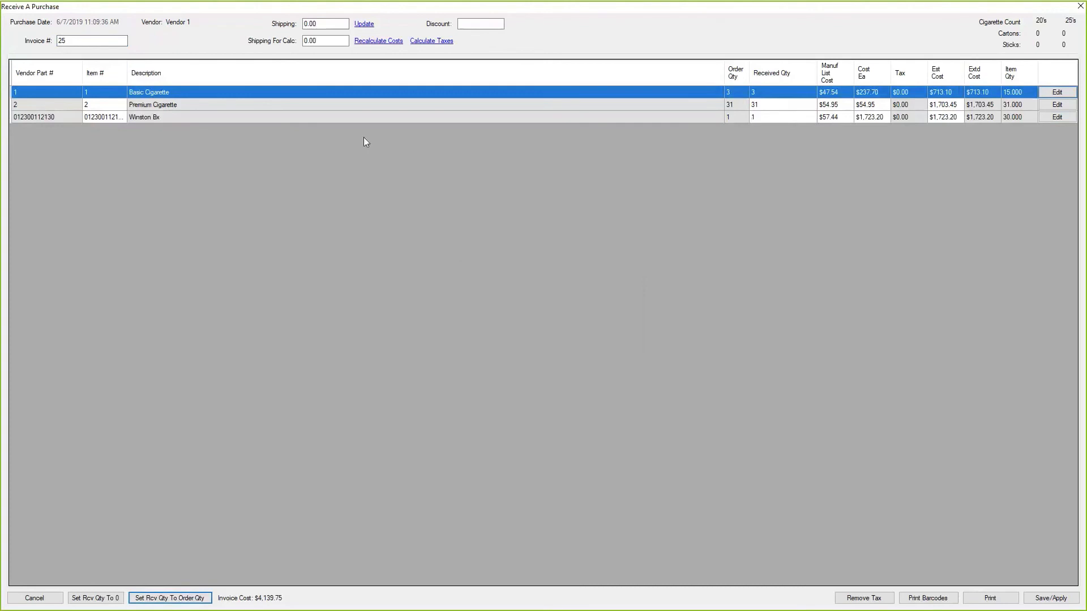
Step: Change the received quantity of Premium Cigarette to 20
left_click(378, 104)
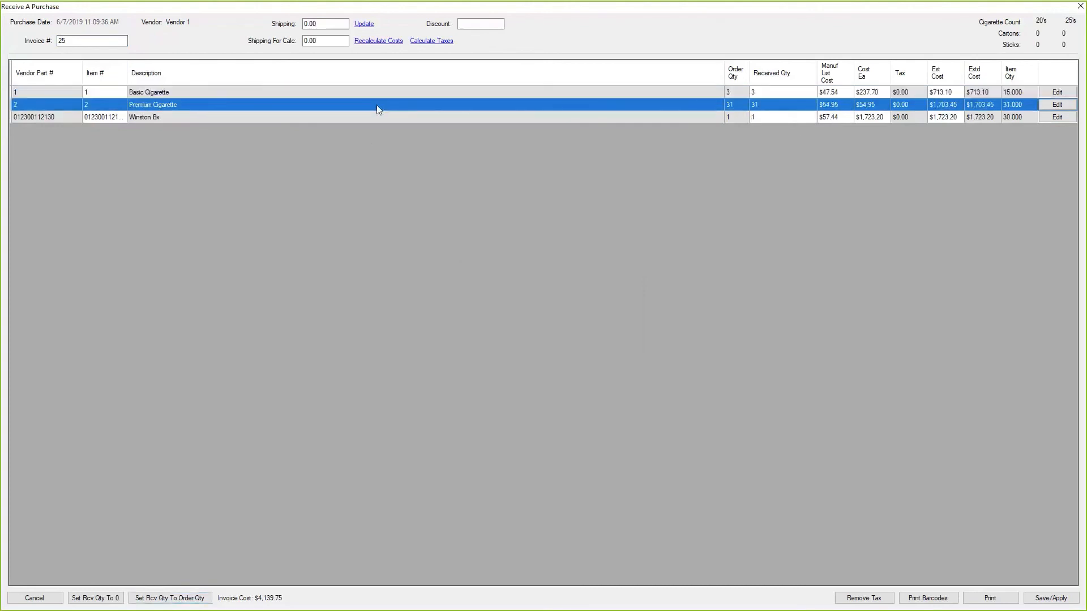
left_click(772, 104)
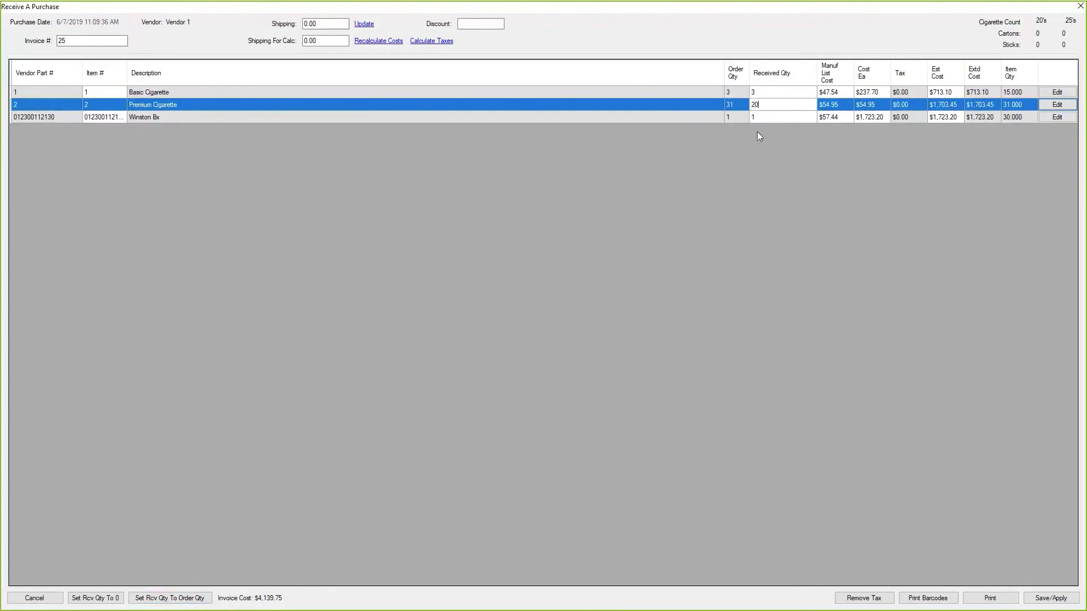
left_click(785, 116)
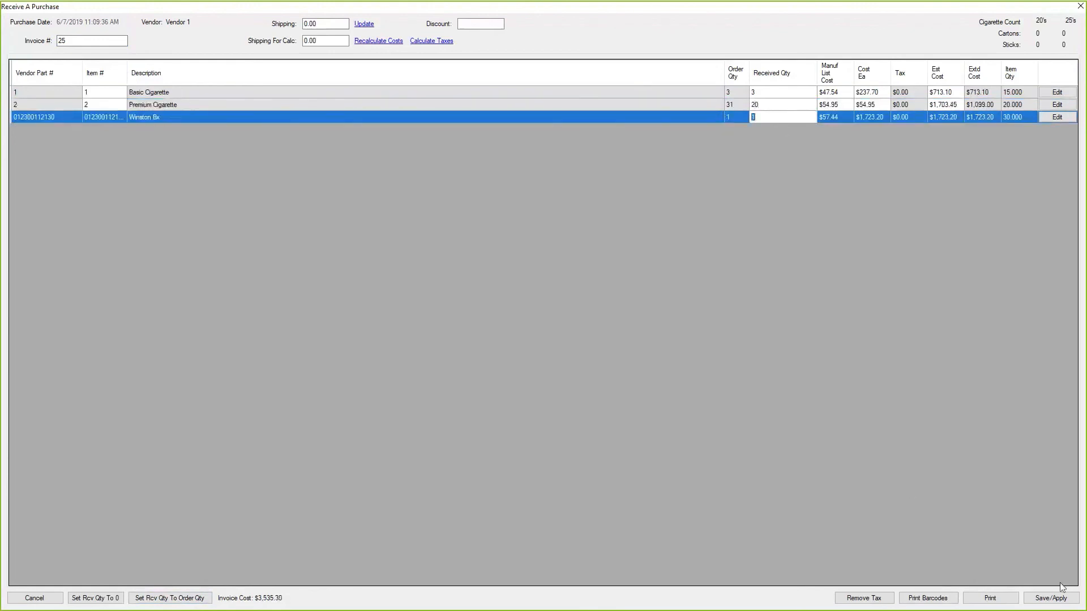
Step: Save and apply the partially received purchase to inventory and close the receiving window
left_click(1051, 598)
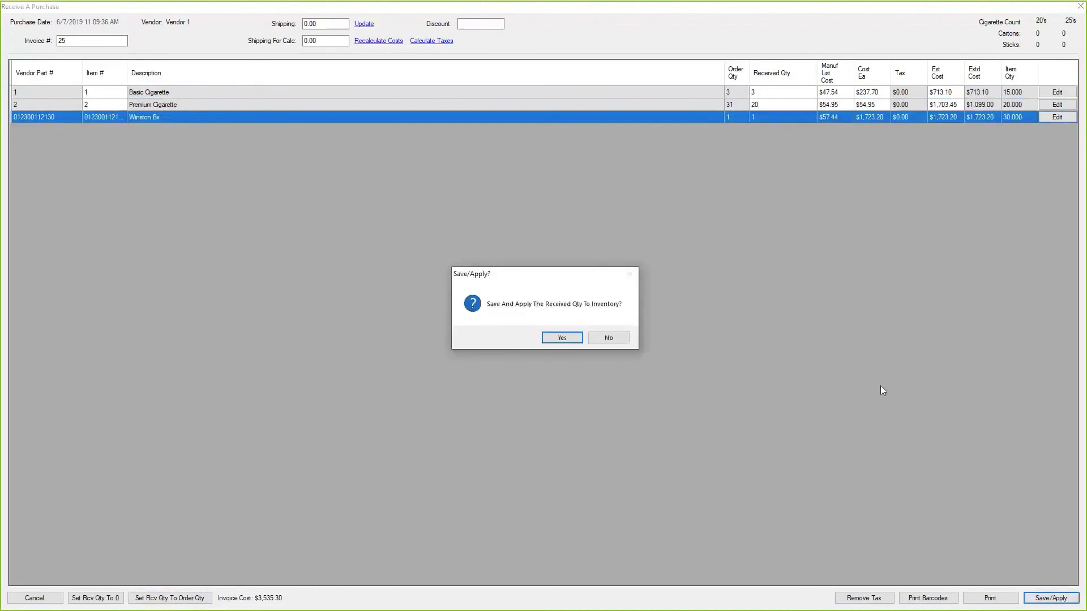
left_click(573, 338)
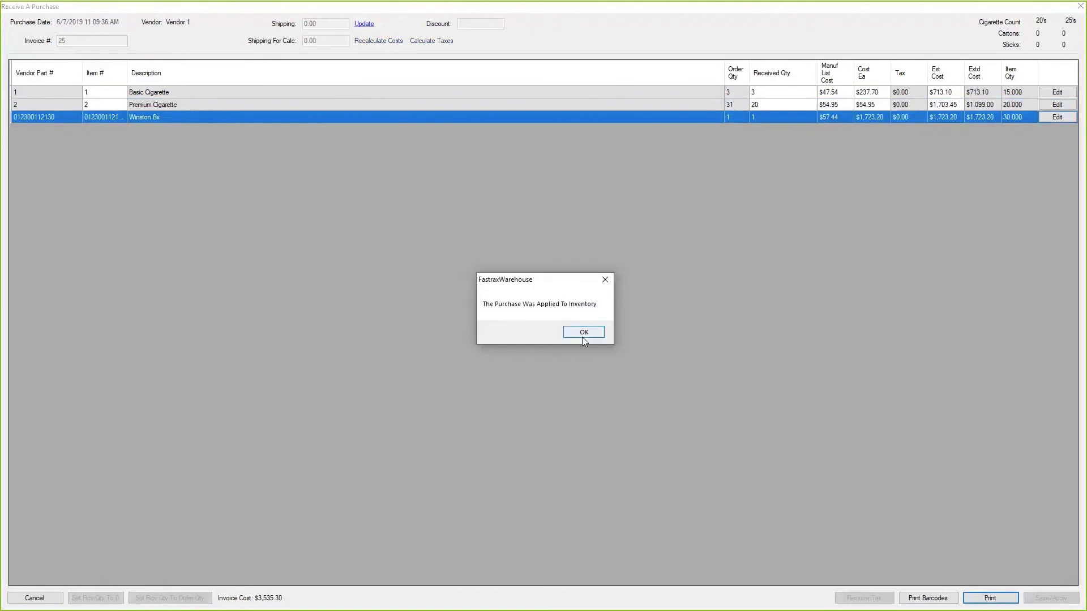
left_click(583, 335)
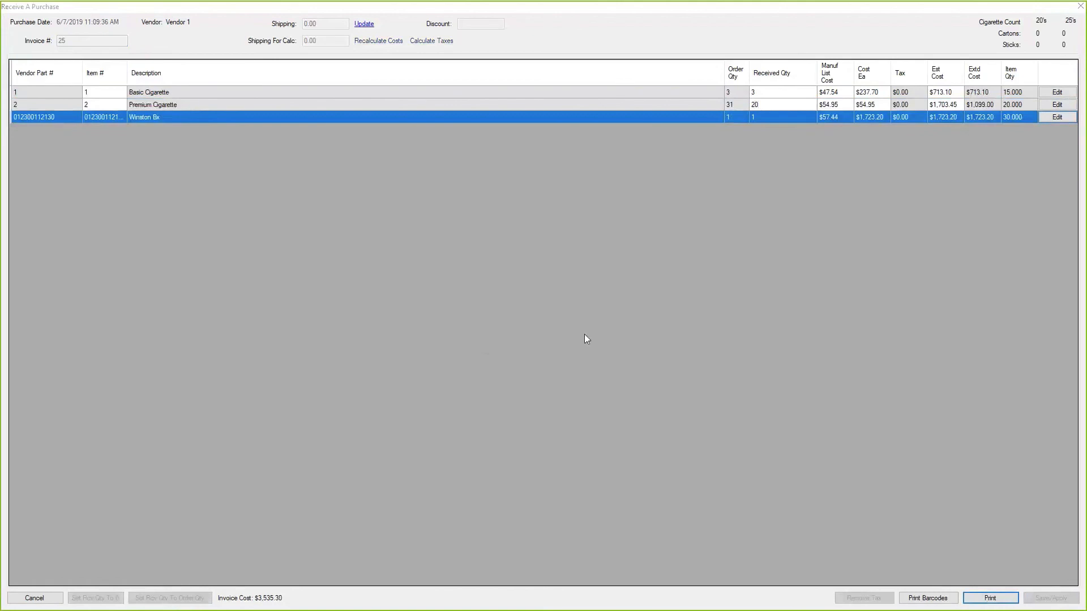
left_click(1080, 7)
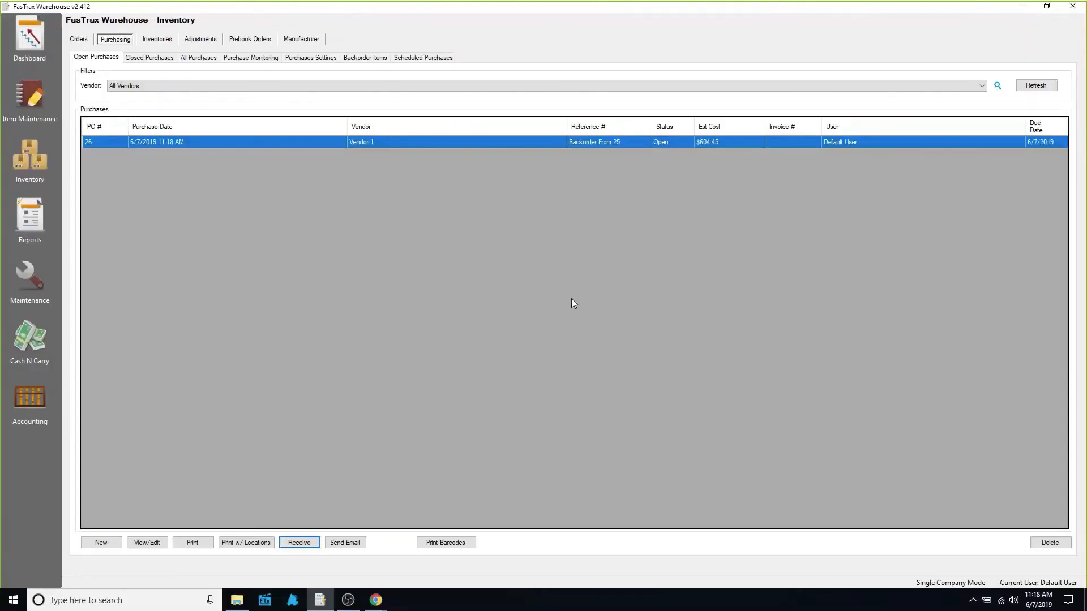
Step: Open the Vendor 1 backorder purchase, examine its Premium Cigarette line, and close the purchase details
left_click(93, 143)
double_click(506, 145)
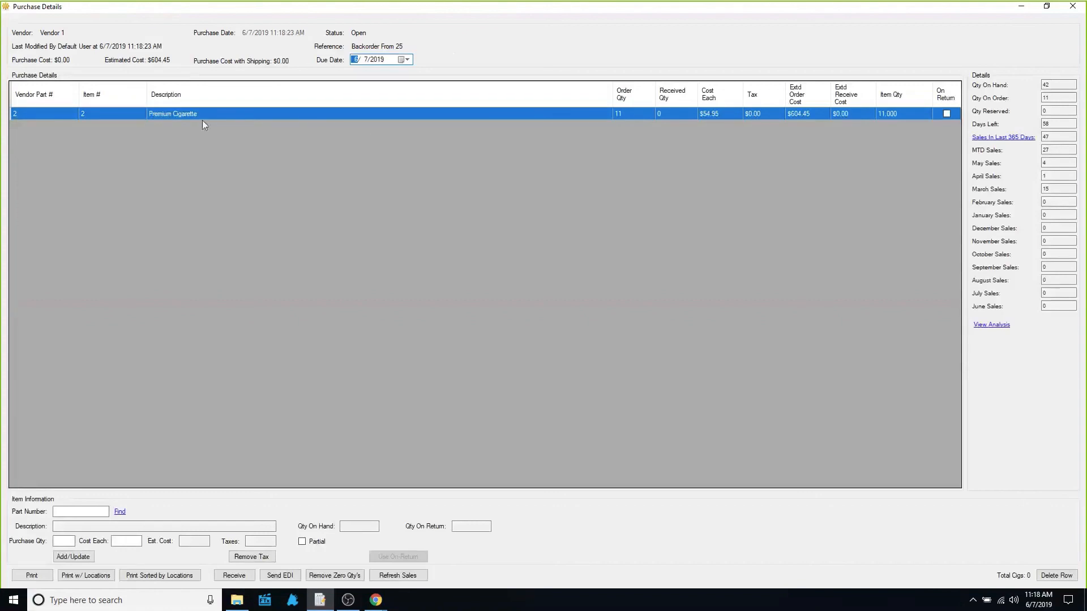
left_click(193, 114)
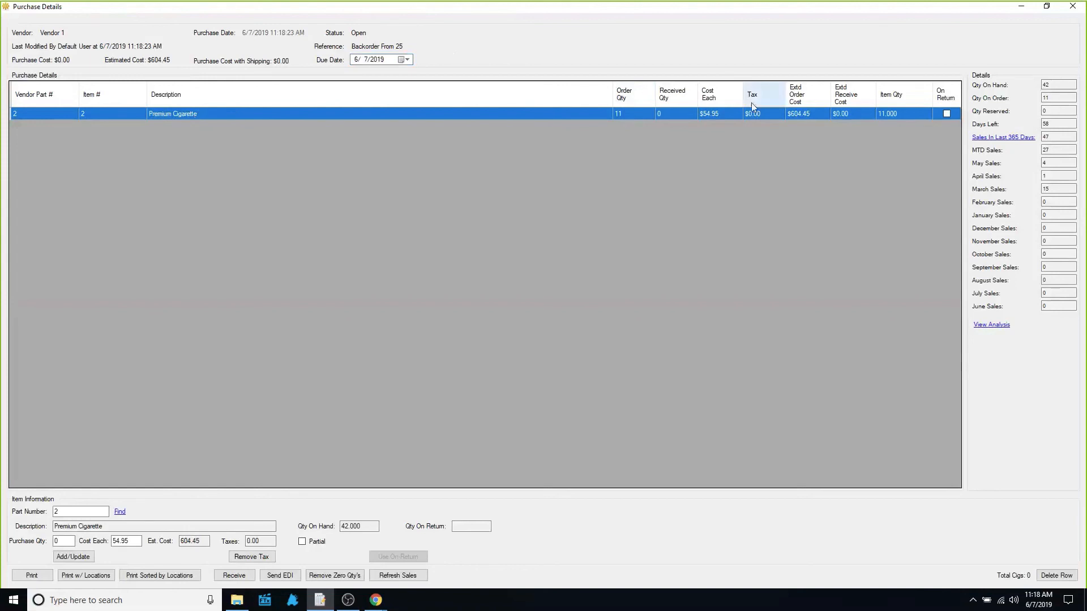
left_click(1072, 8)
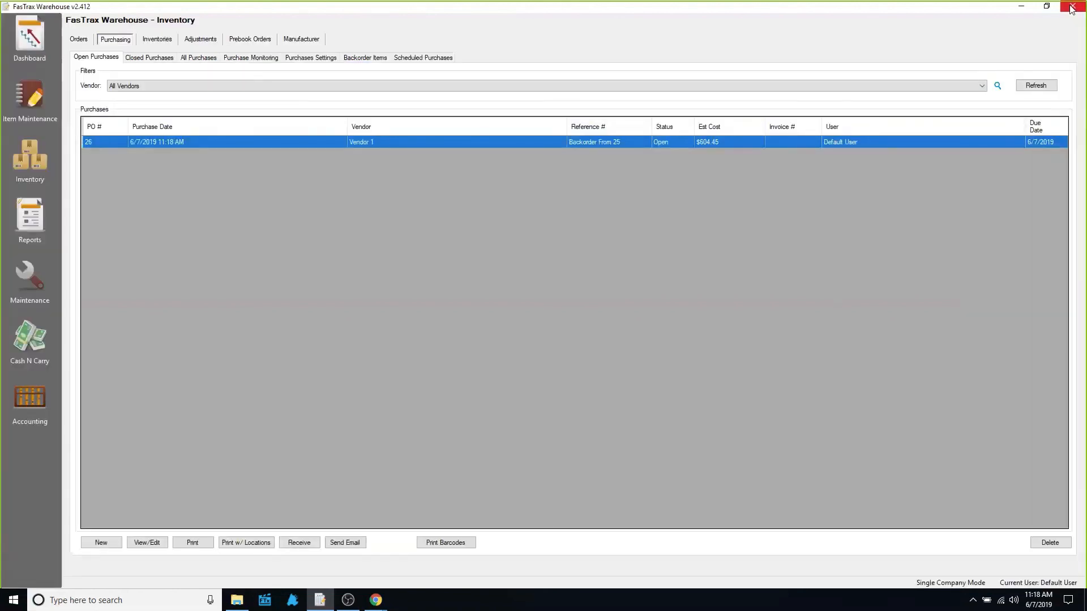